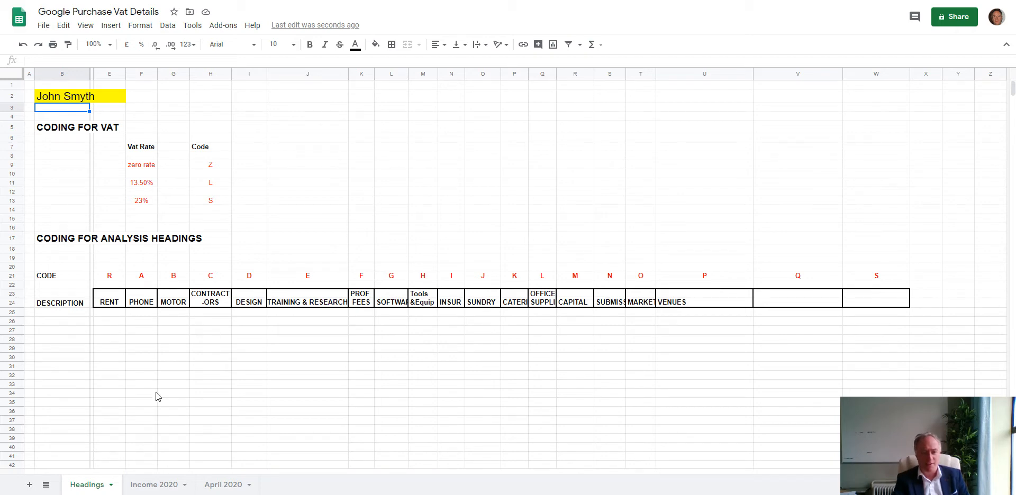
Enter the client's full name in the yellow cell B2 of the Headings sheet
left_click(75, 101)
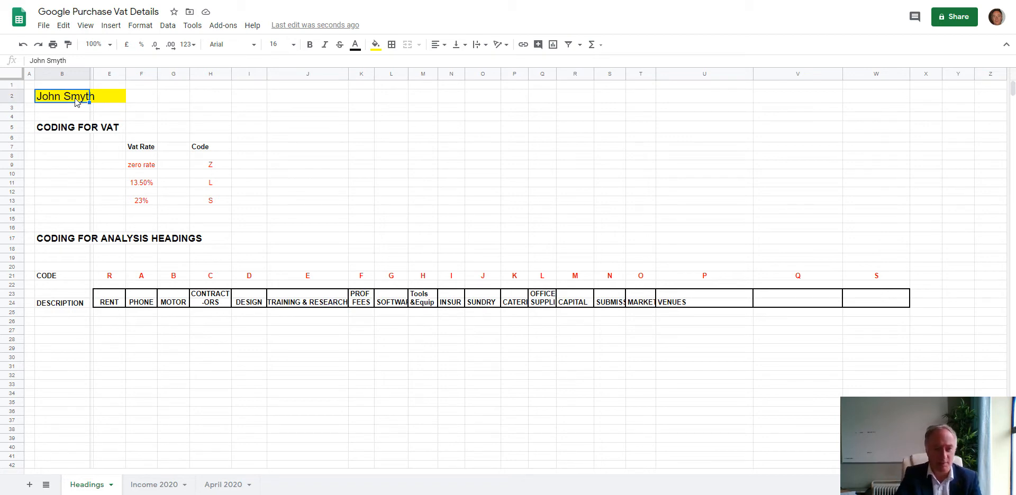
type("Jo")
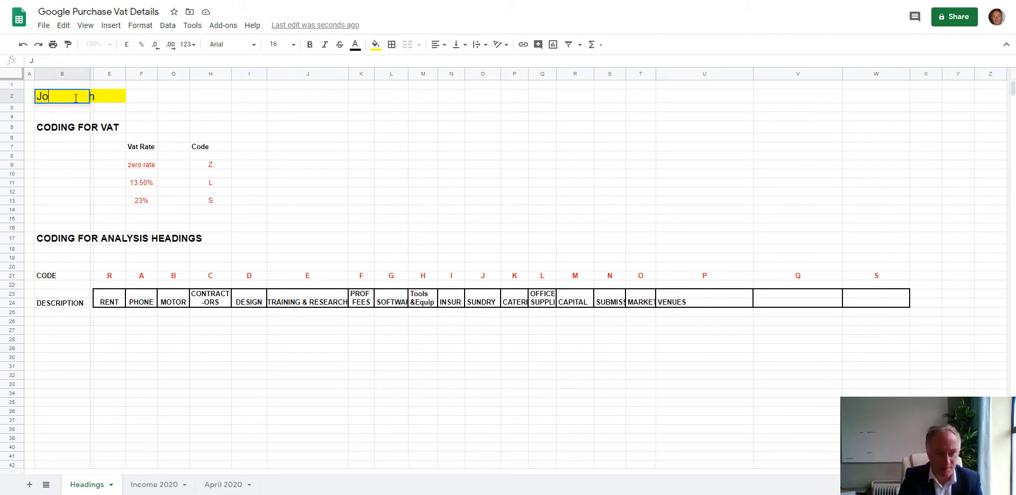
type("hn Sm")
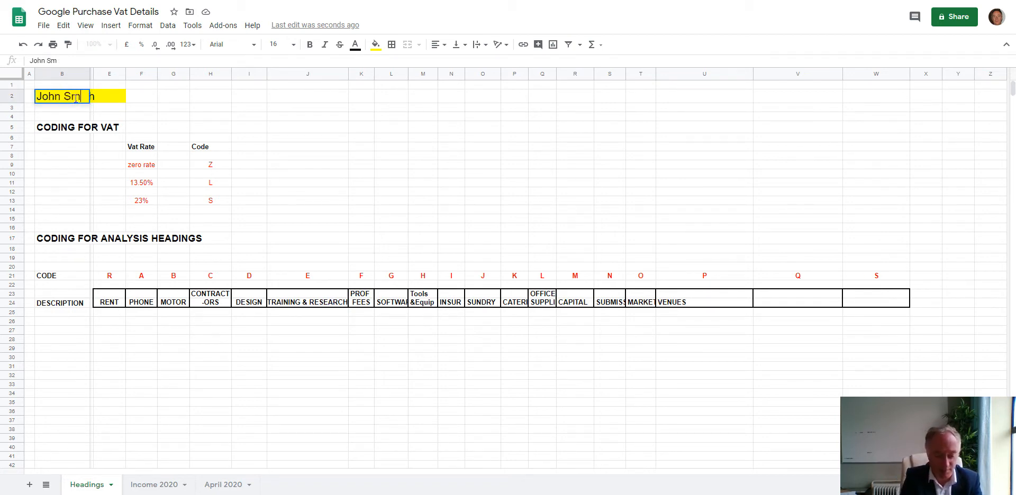
type("yth")
key("Return")
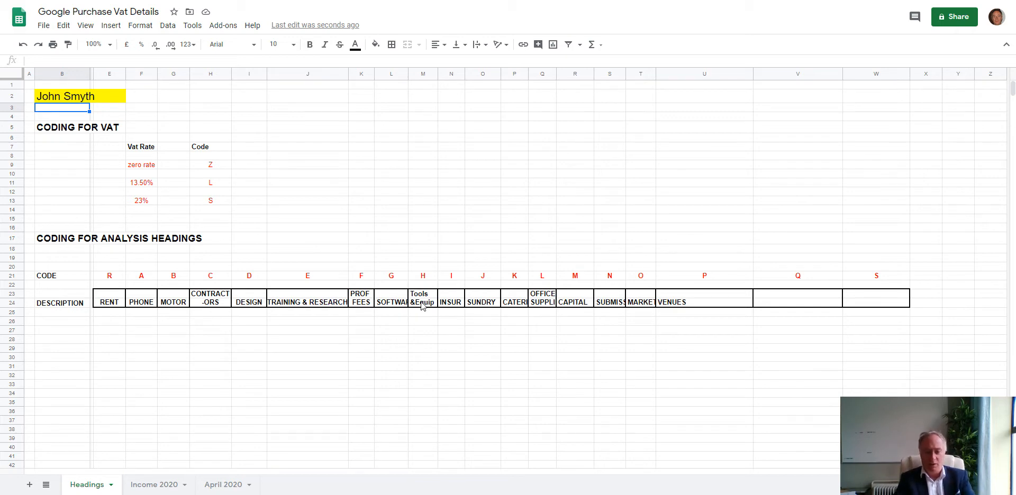
Add the description "Computer Equip" under analysis code Q in row 24
left_click(779, 305)
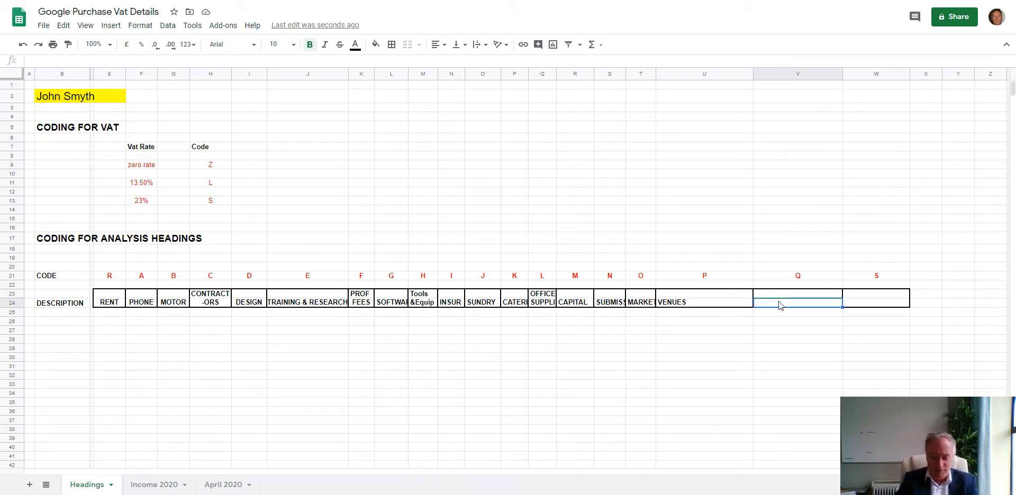
type("Compu")
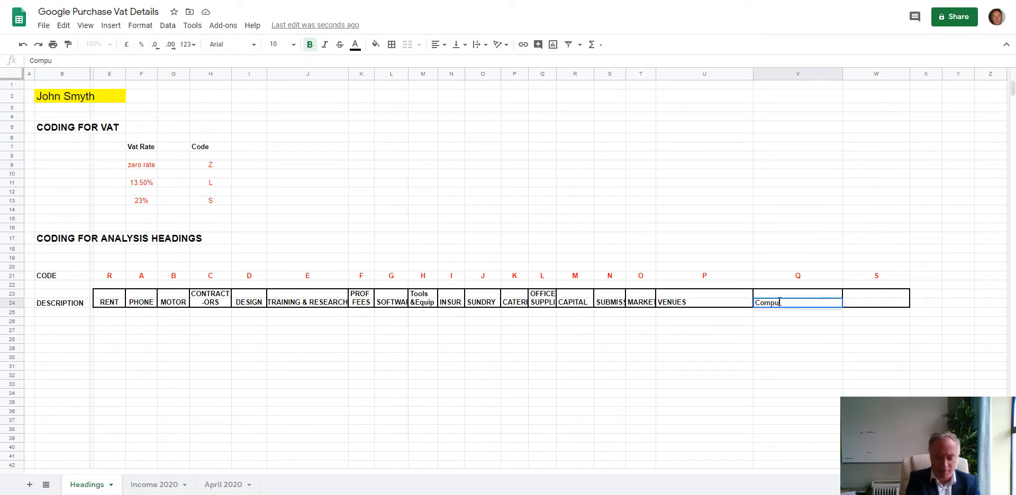
type("ter")
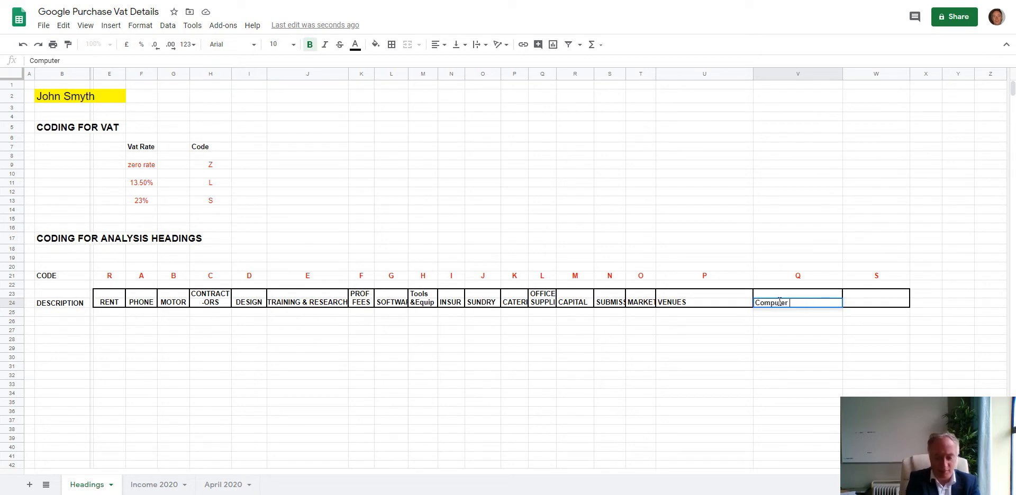
type(" Equip")
key("Return")
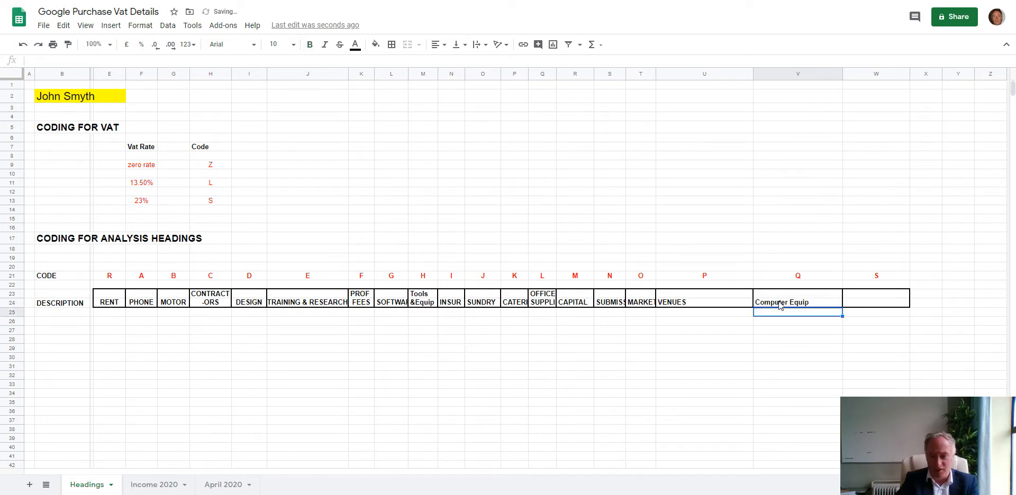
Replace the description under analysis code D with "Light & Heat" and widen column I to fit the text
left_click(249, 300)
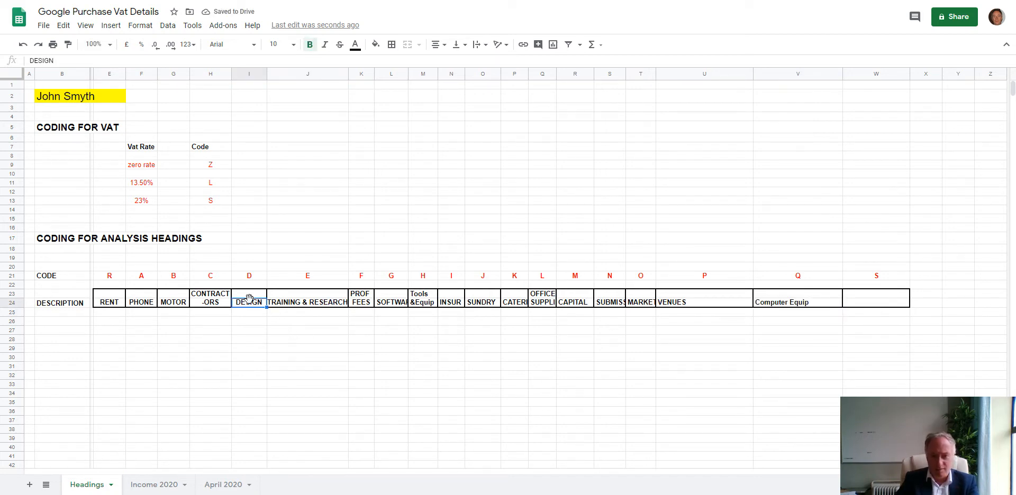
type("Light")
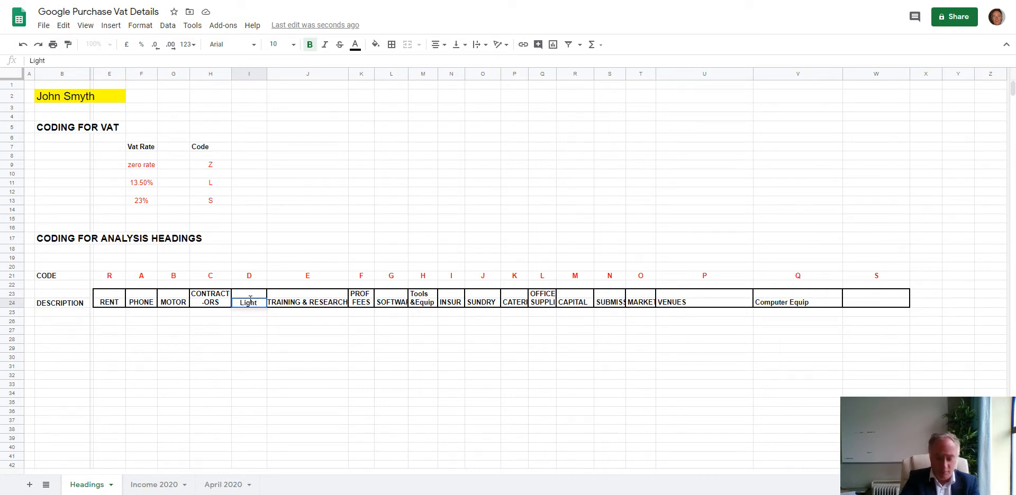
type(" & Heat")
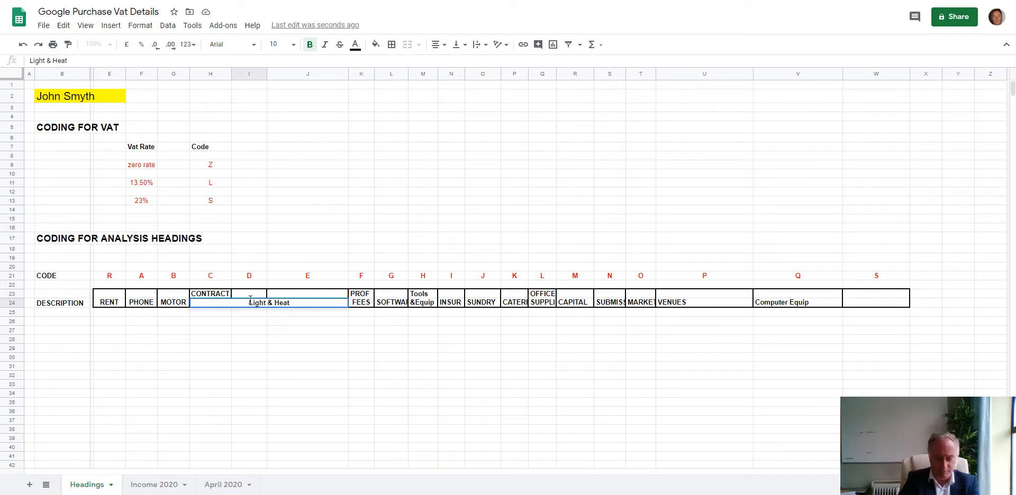
key("Return")
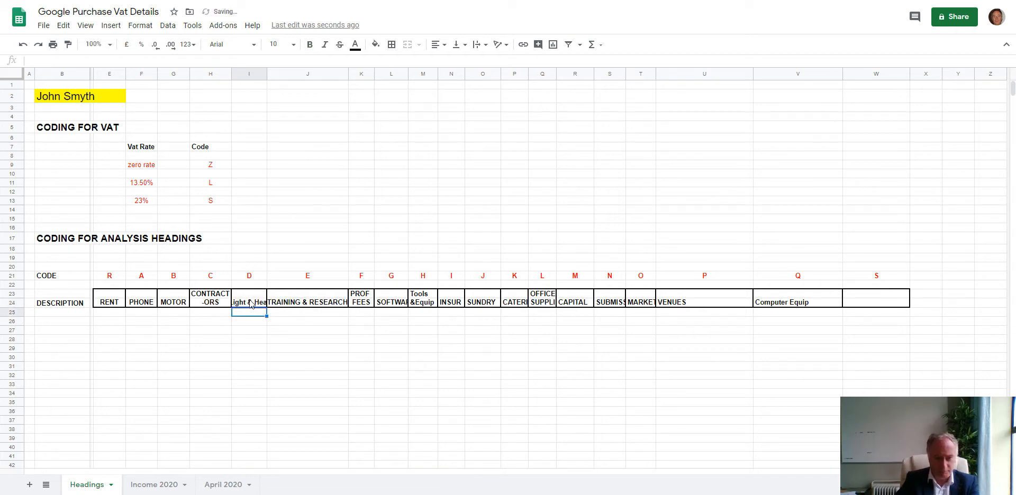
left_click(249, 286)
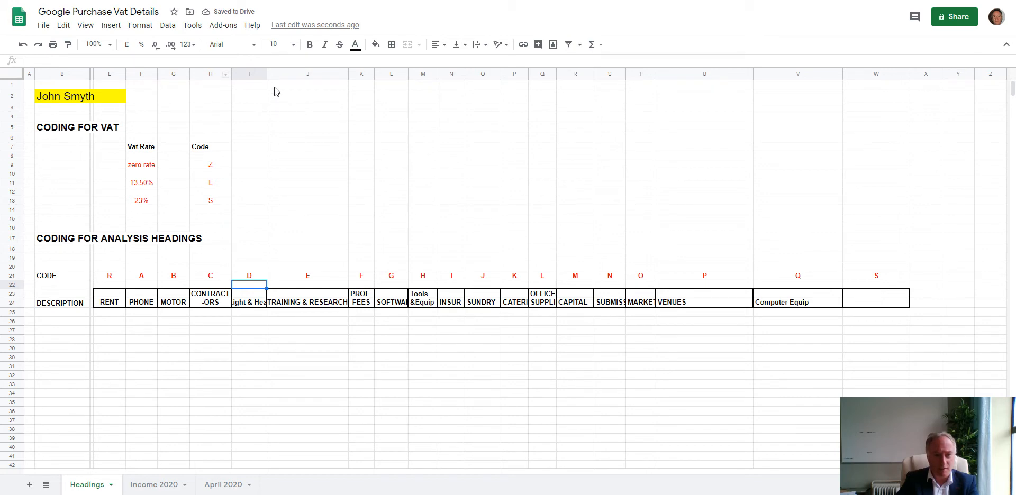
left_click_drag(267, 74, 281, 75)
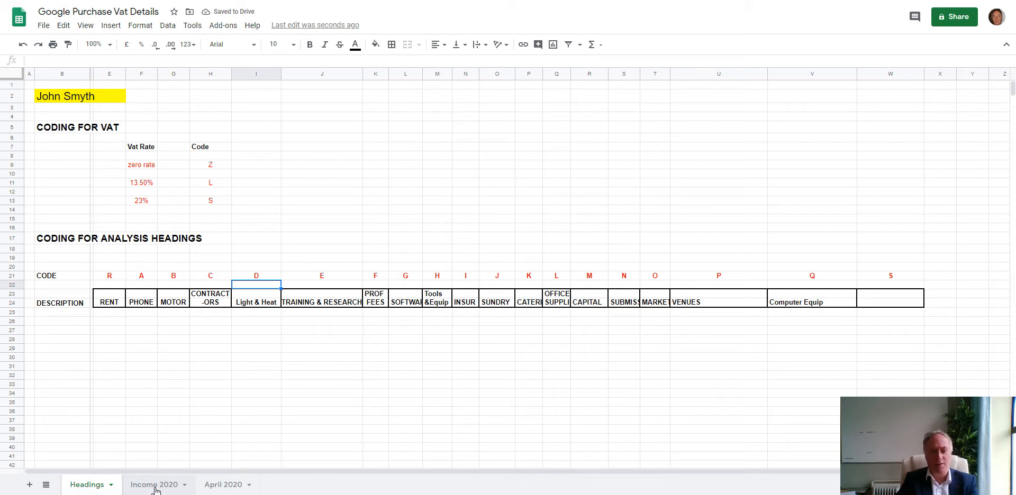
On the Income 2020 sheet, insert a column between Date and Customer and head it "Reference" in row 2
left_click(156, 486)
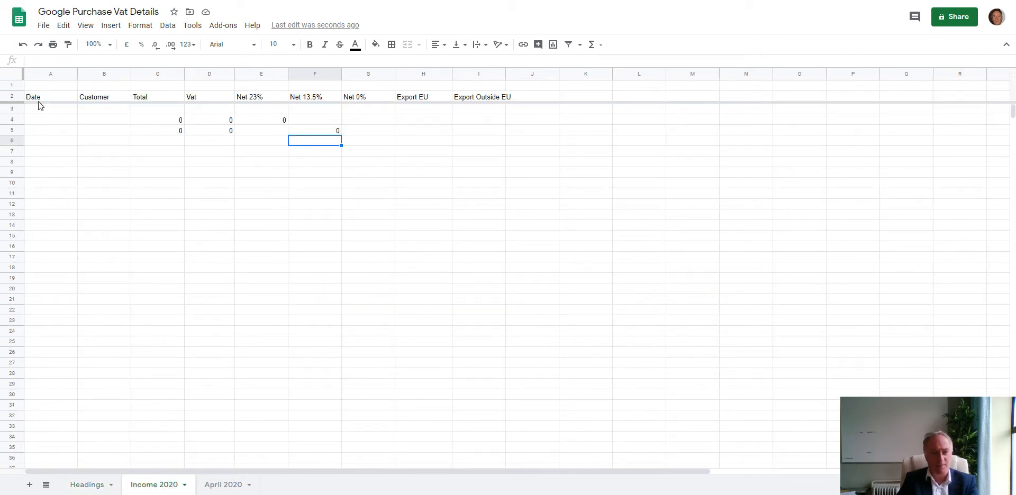
left_click(89, 74)
right_click(88, 74)
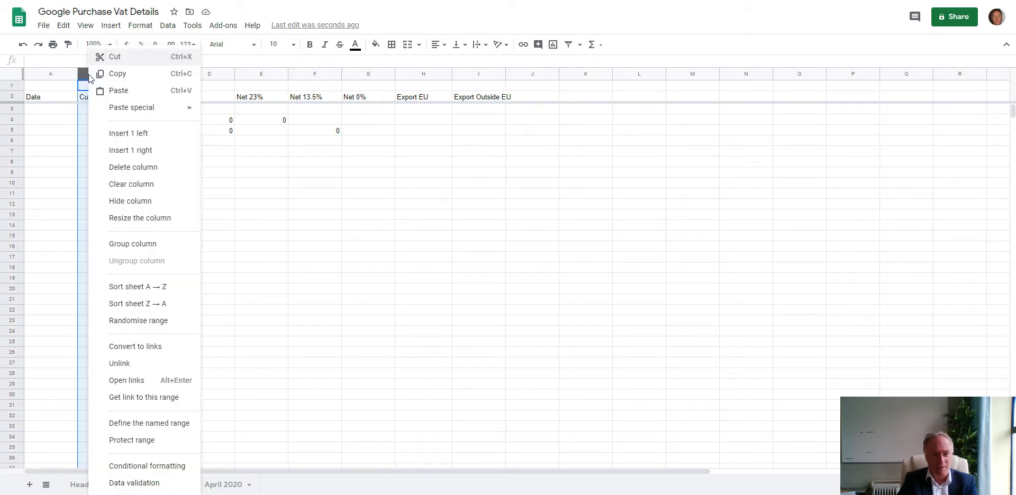
left_click(123, 136)
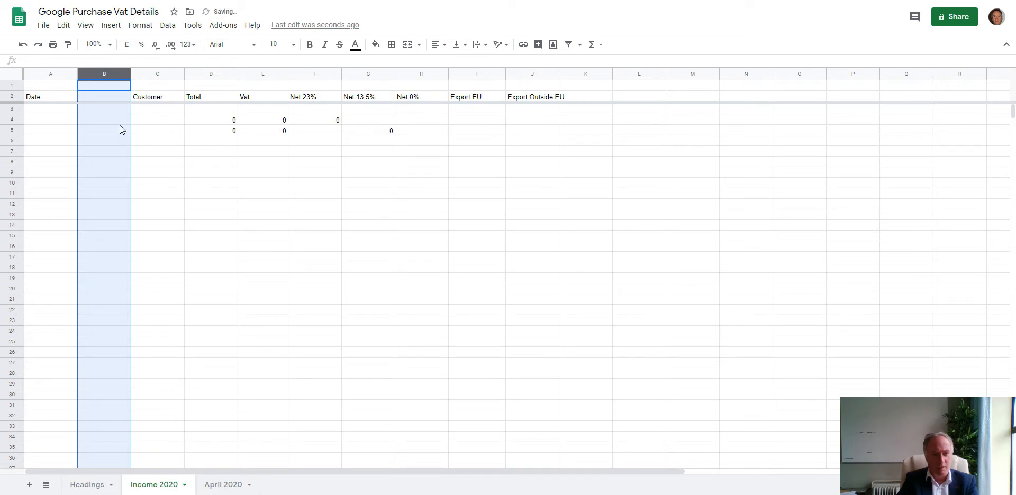
left_click(102, 98)
type("Re")
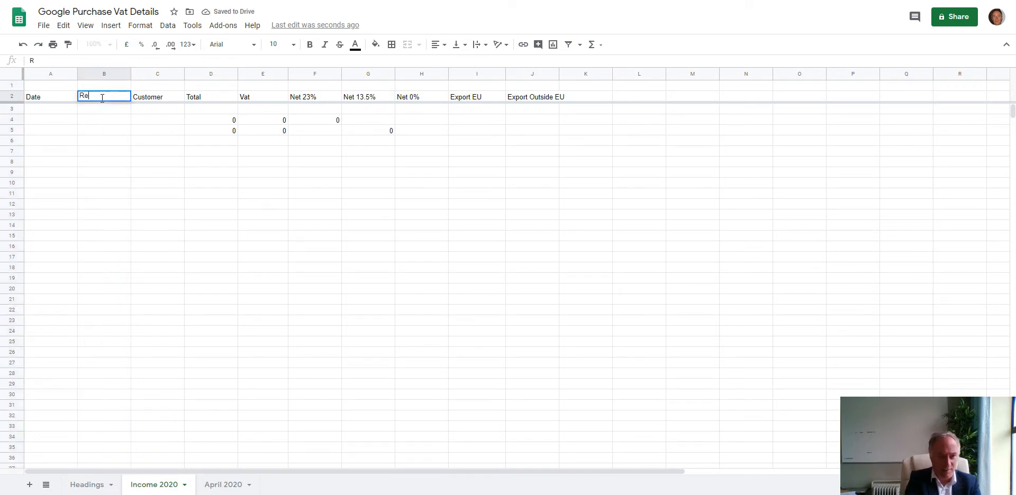
type("ference")
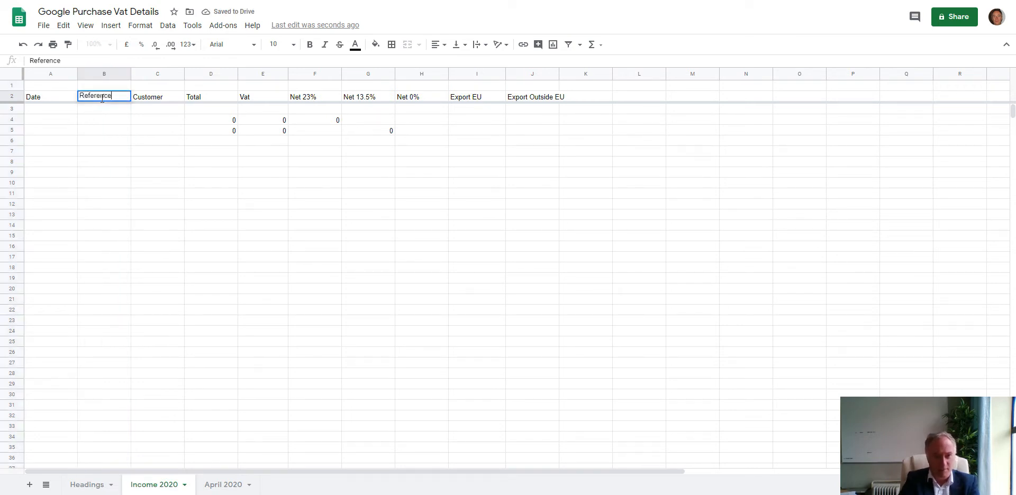
key("Return")
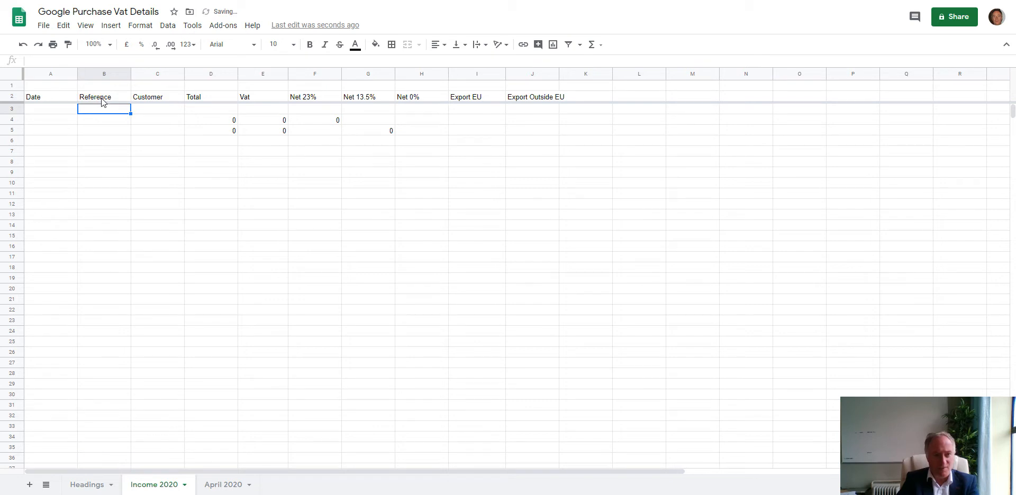
Start the first income entry in row 4 with date 01/06/2020, reference 1 and the customer's full name
left_click(55, 121)
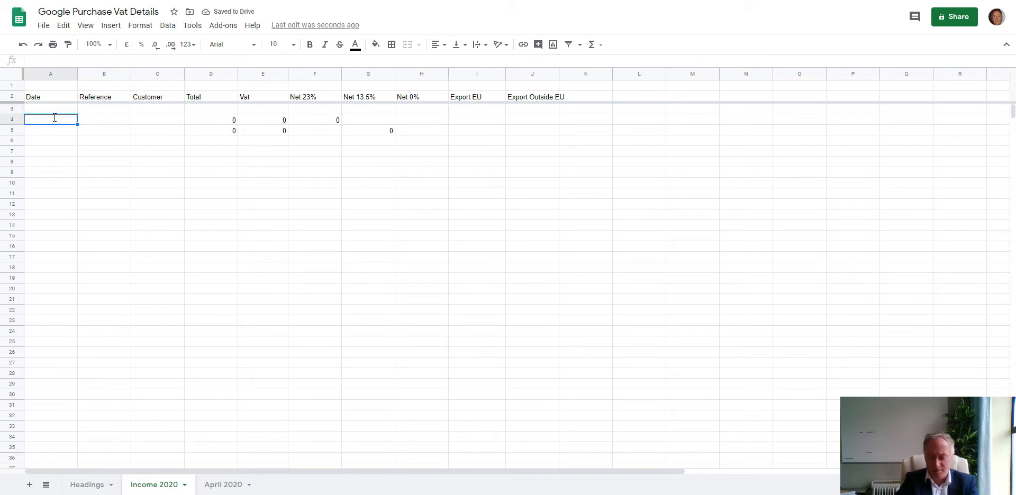
type("01/01/2020")
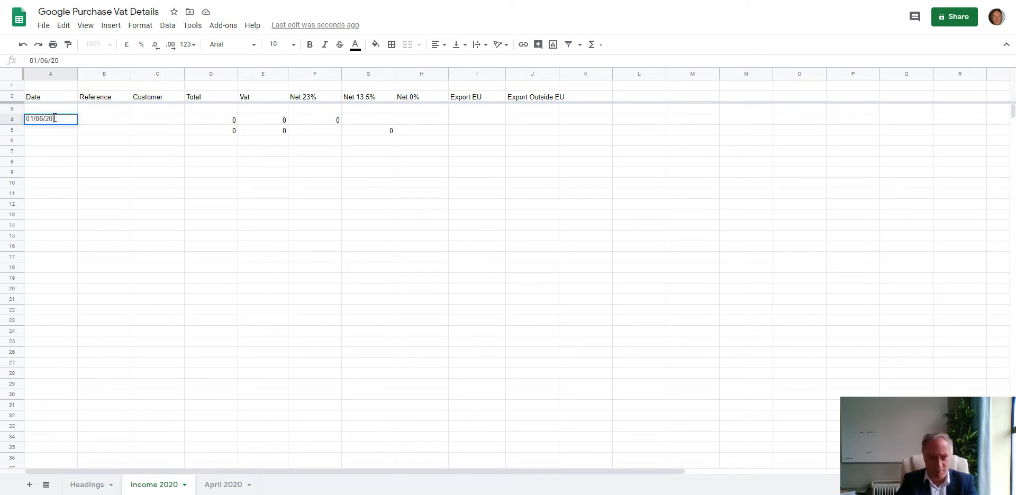
key("Tab")
type("1")
key("Tab")
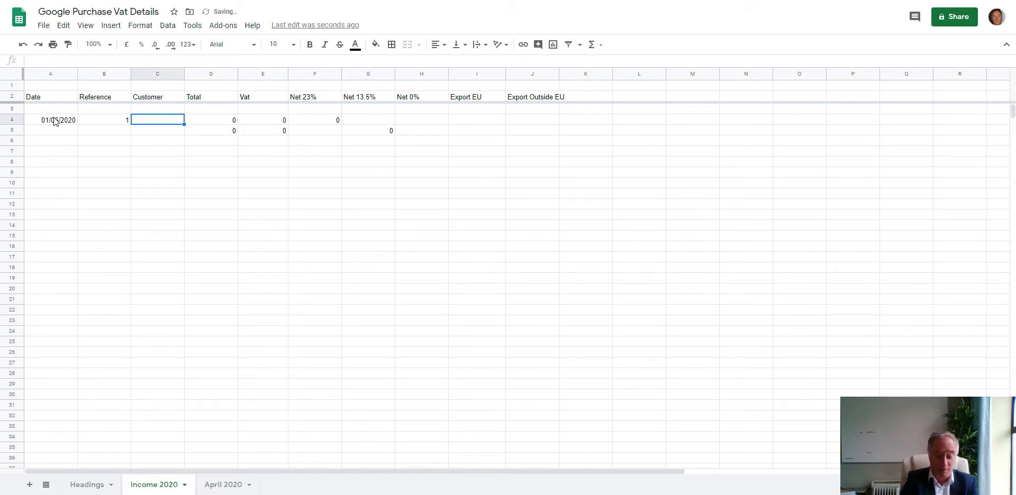
type("Jan")
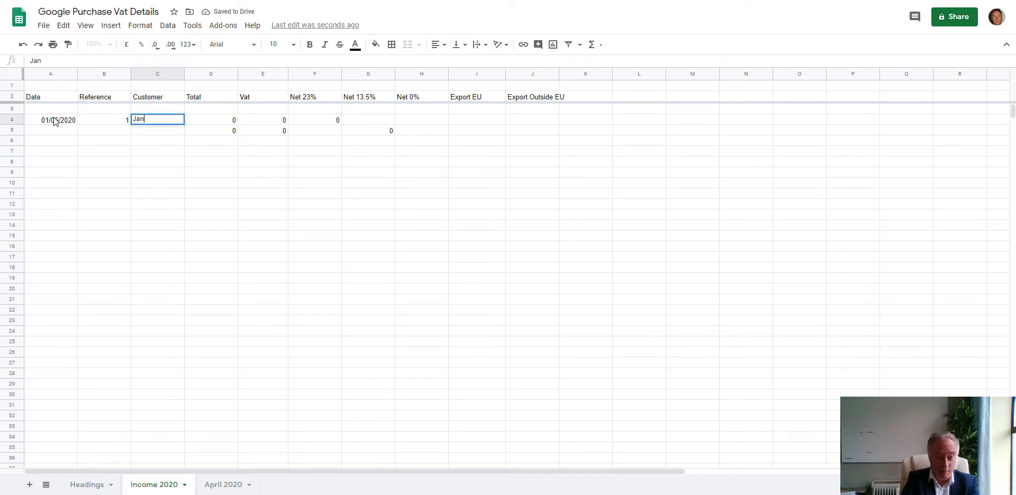
type("e Doe")
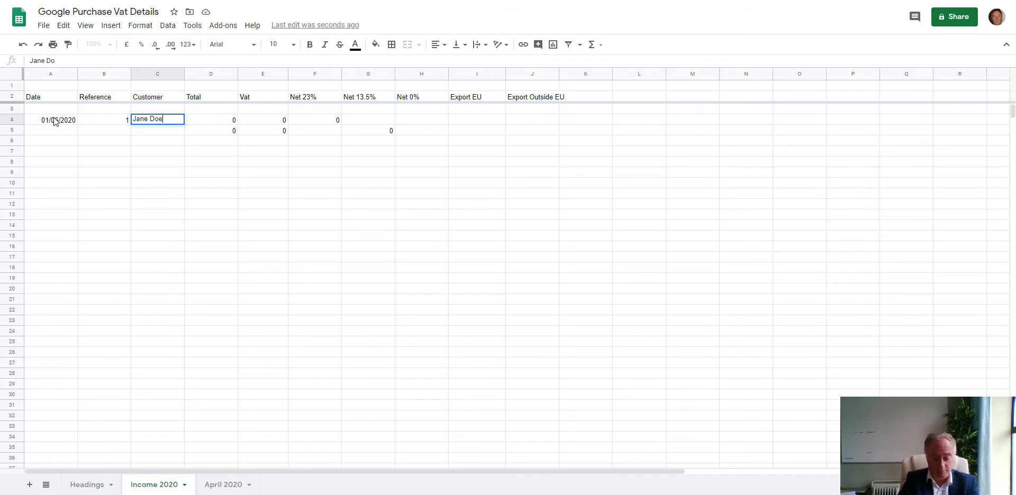
key("Return")
Complete the row 4 income entry with Total 123, Vat 23 and Net 23% 100
key("Up")
key("Right")
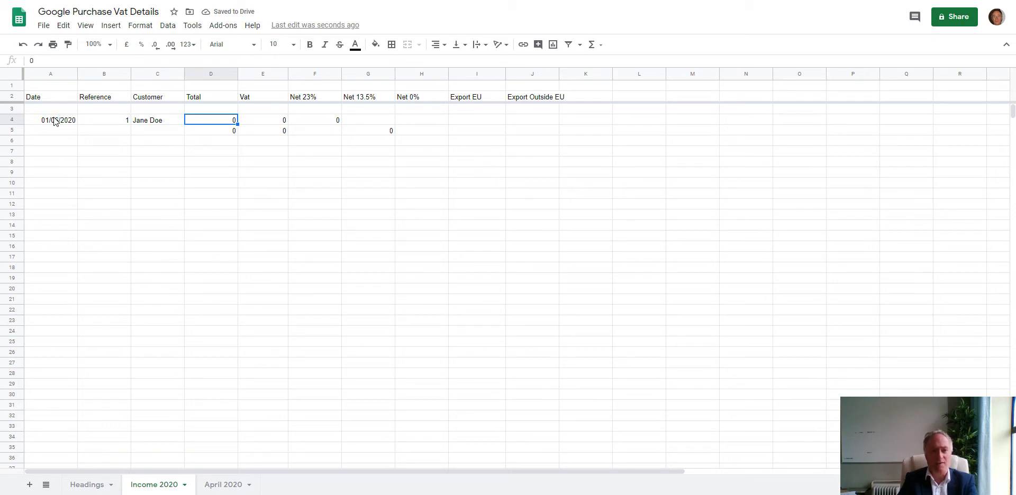
type("123")
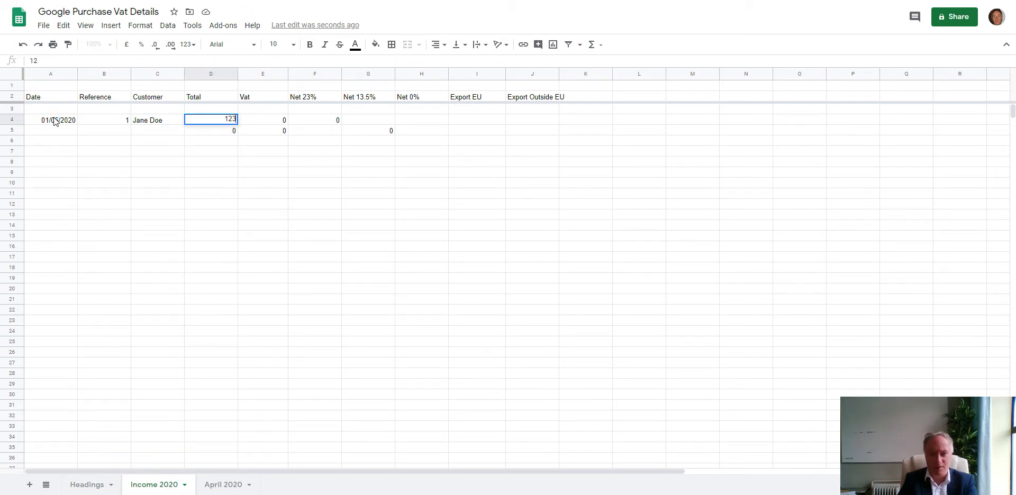
key("Tab")
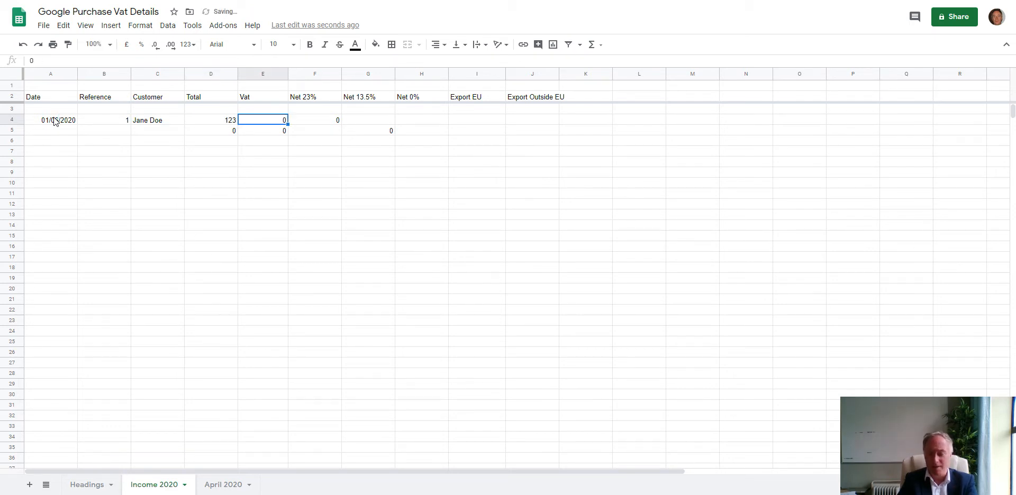
type("23")
key("Tab")
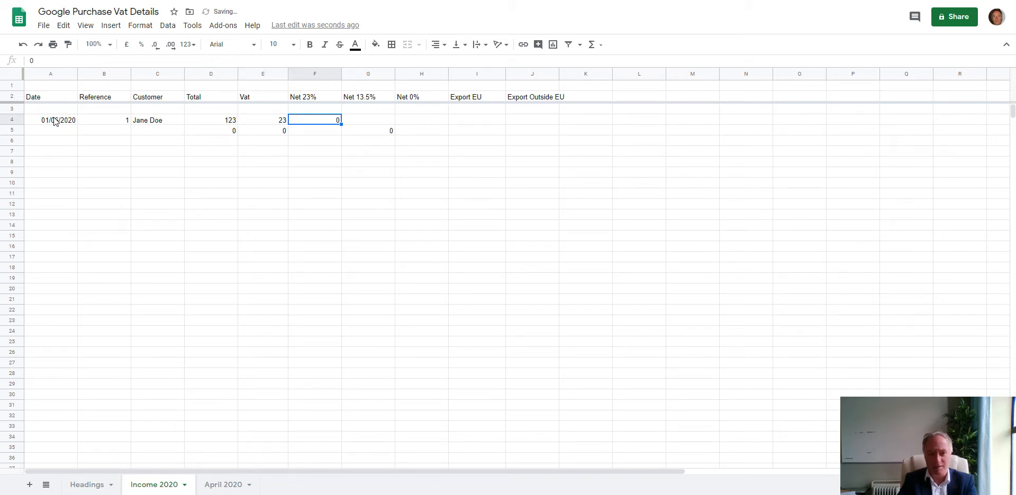
type("100")
key("Return")
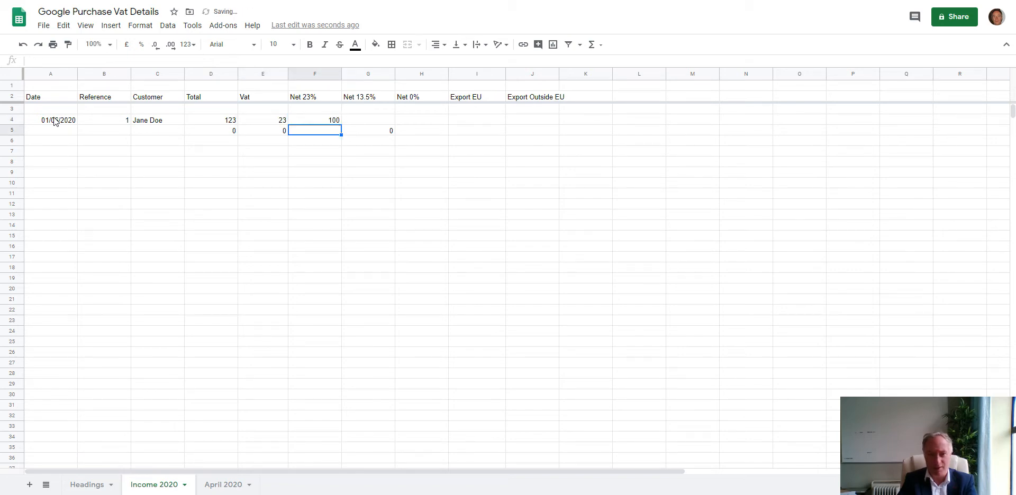
Start the row 5 income entry with date 02/06/2020, reference 2 and the customer's full name
key("Left")
key("Left")
key("Left")
key("Left")
key("Left")
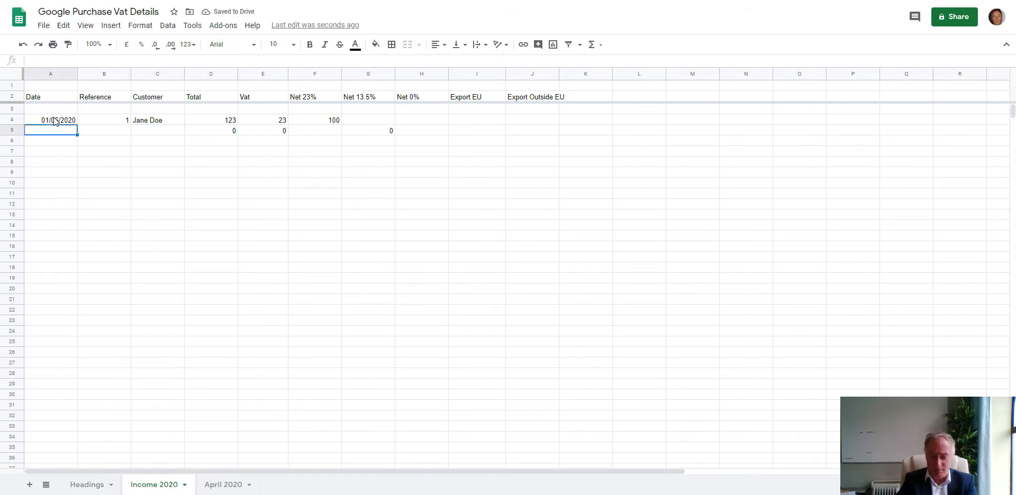
type("02/06/20")
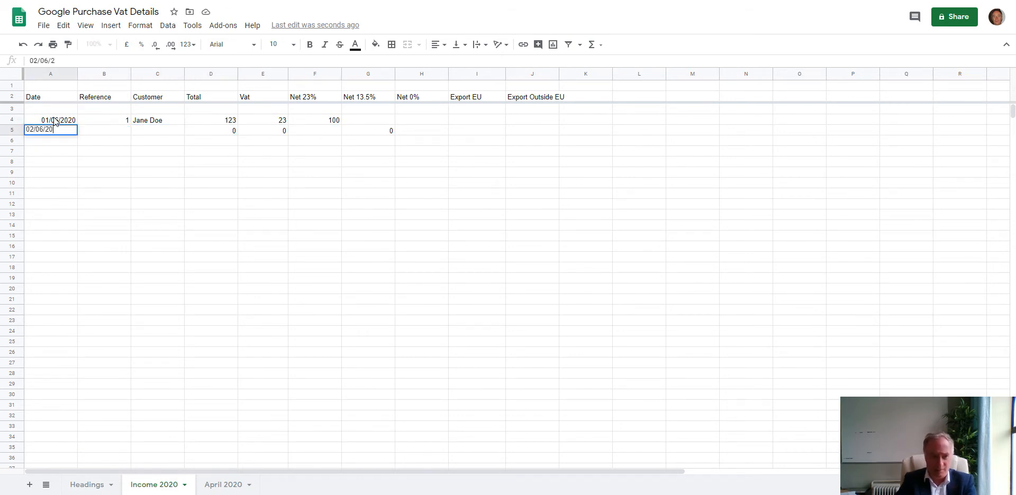
type("20")
key("Tab")
type("2")
key("Tab")
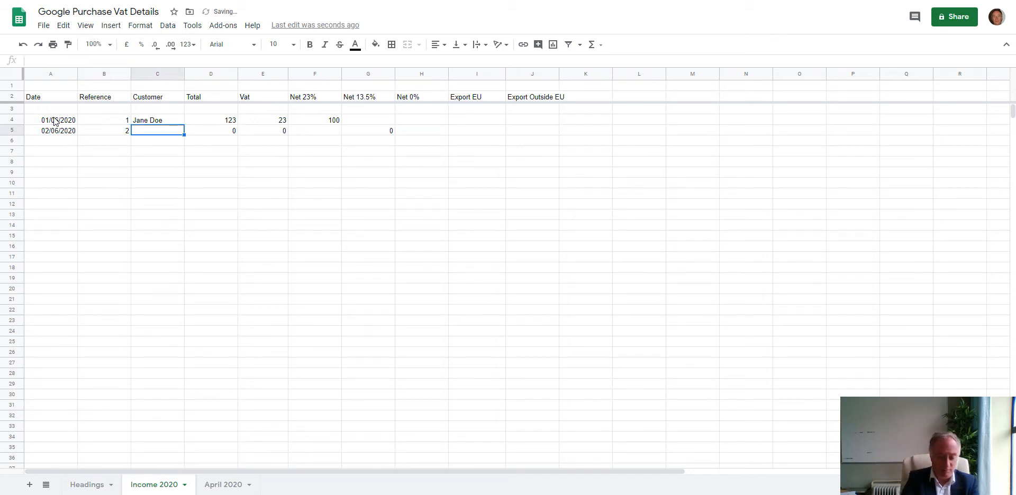
type("Ji")
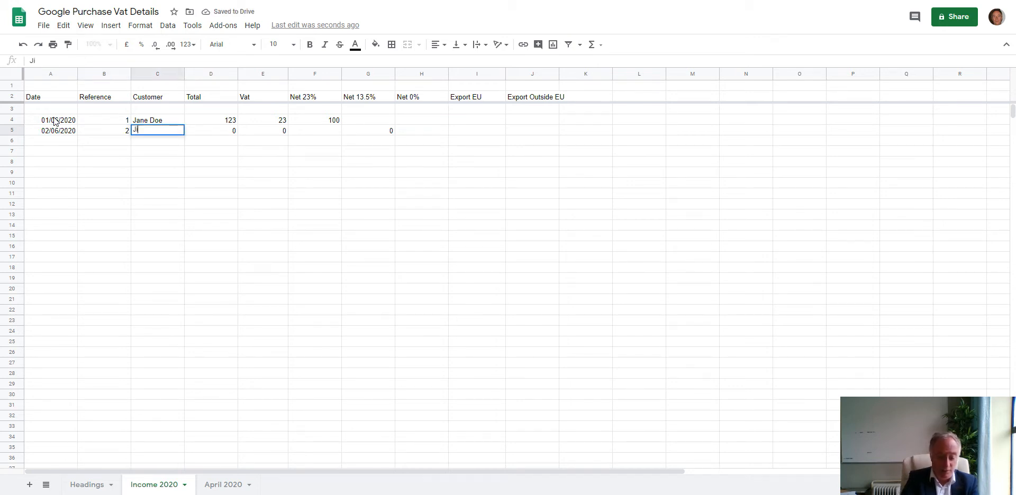
type("m Murphy")
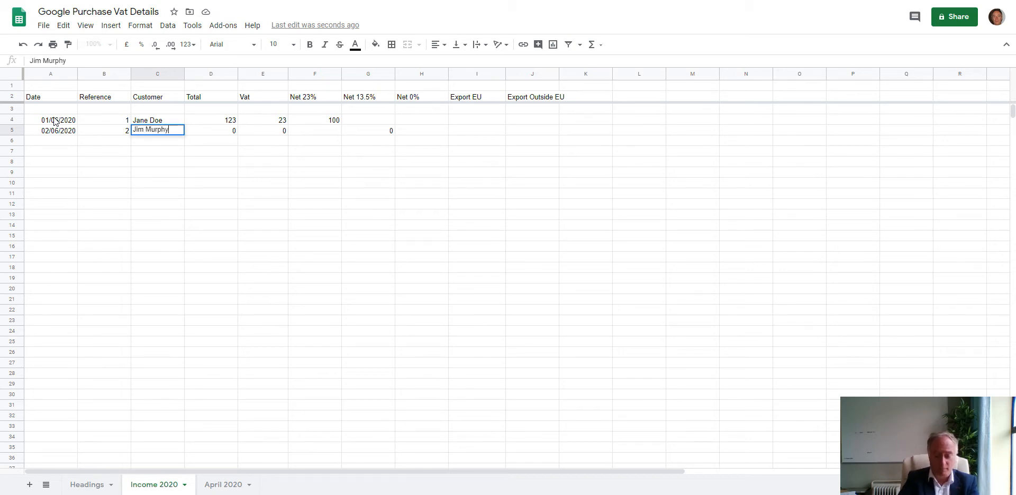
key("Return")
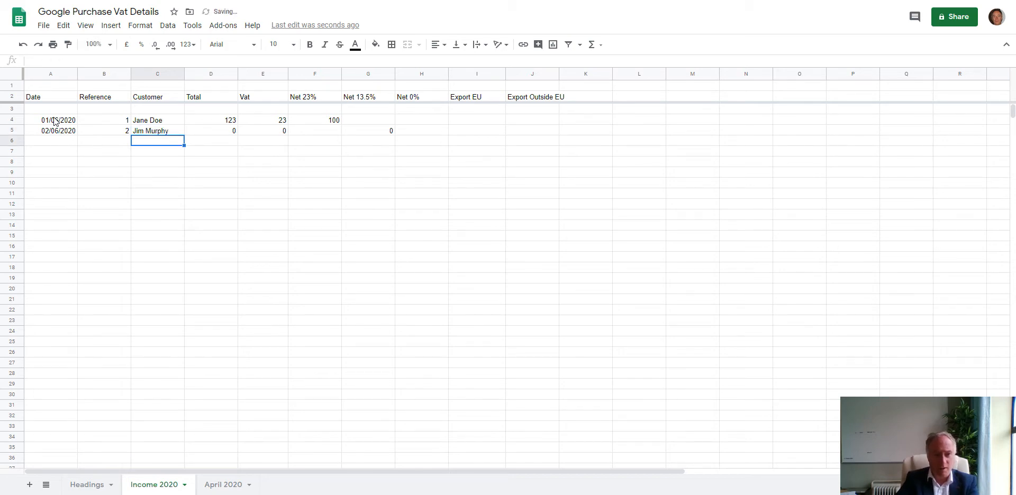
Complete the row 5 income entry with Total 1135, Vat 135 and Net 13.5% 1000
left_click(201, 132)
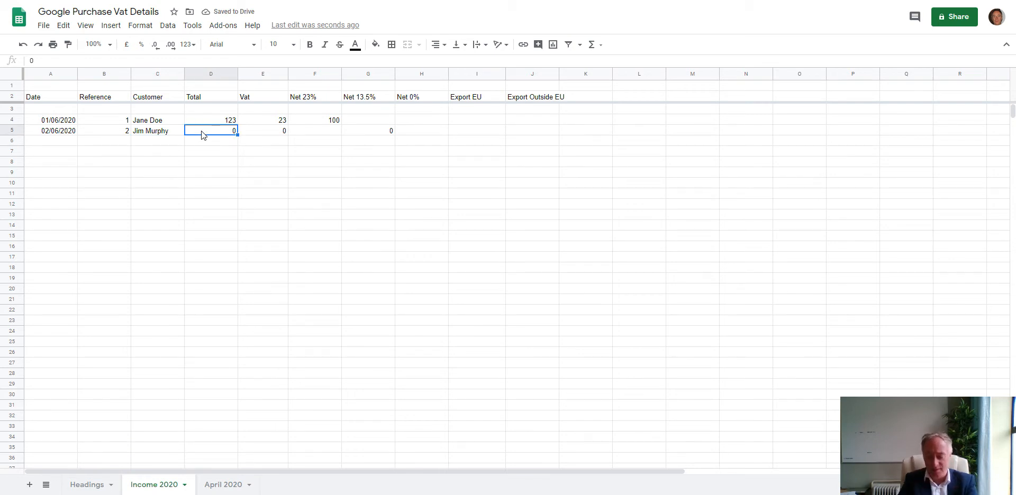
type("11")
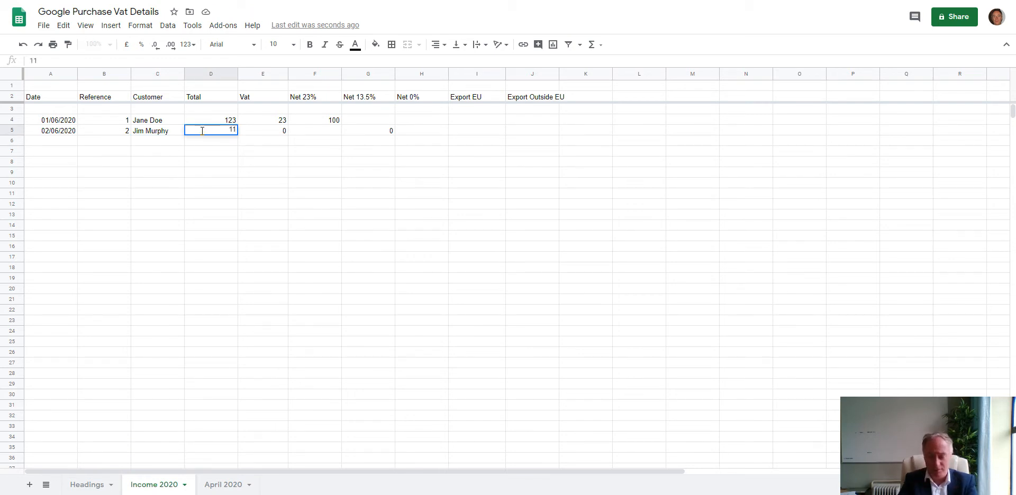
type("35")
key("Tab")
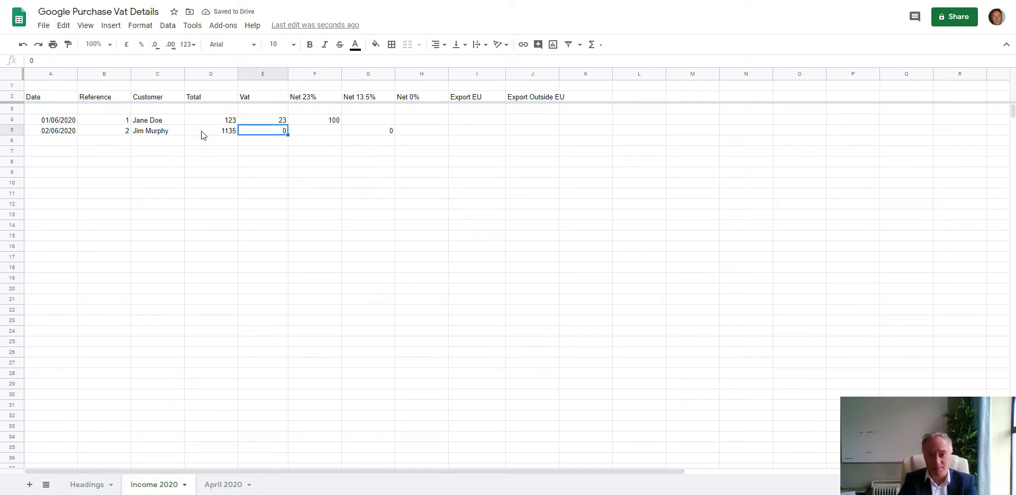
type("135")
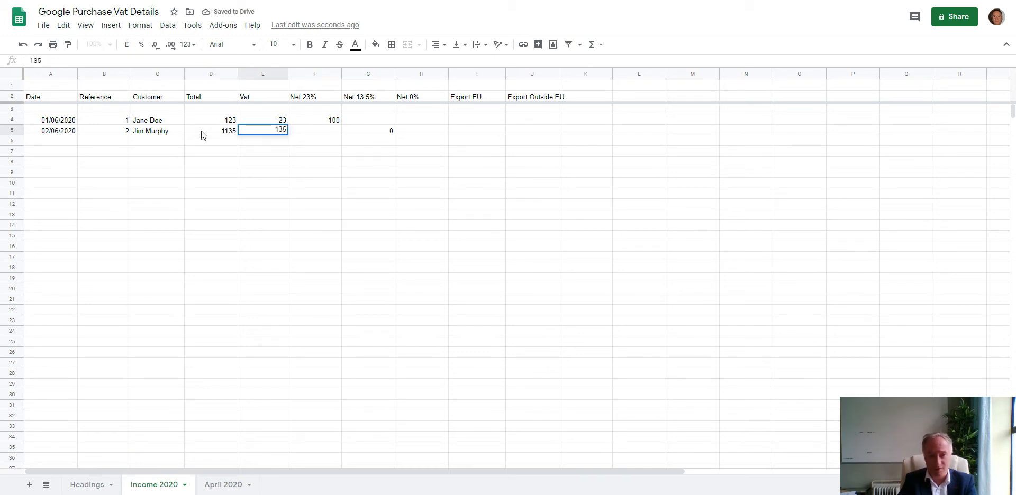
key("Tab")
key("Tab")
type("1000")
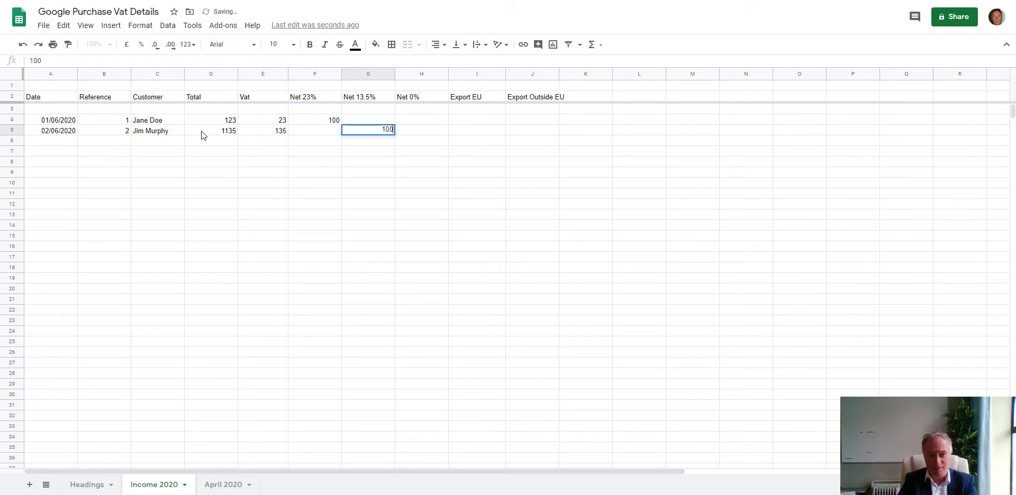
key("Return")
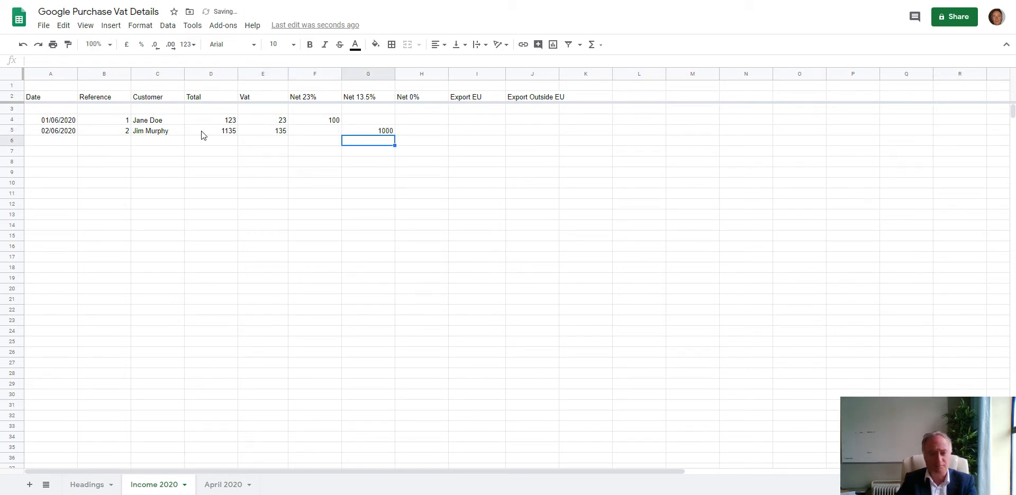
left_click(262, 96)
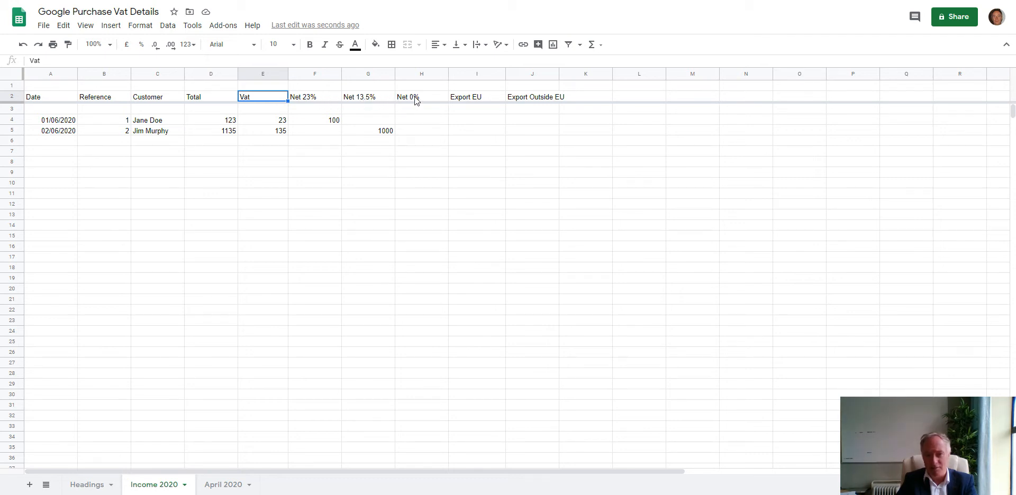
left_click(460, 103)
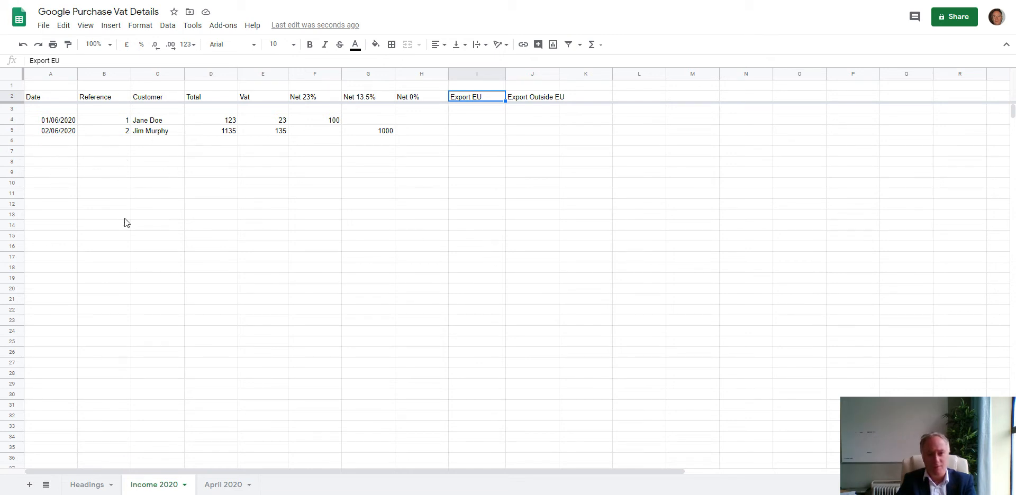
On the April 2020 sheet, enter the heading "Ref" in cell C4 above the reference numbers
left_click(223, 485)
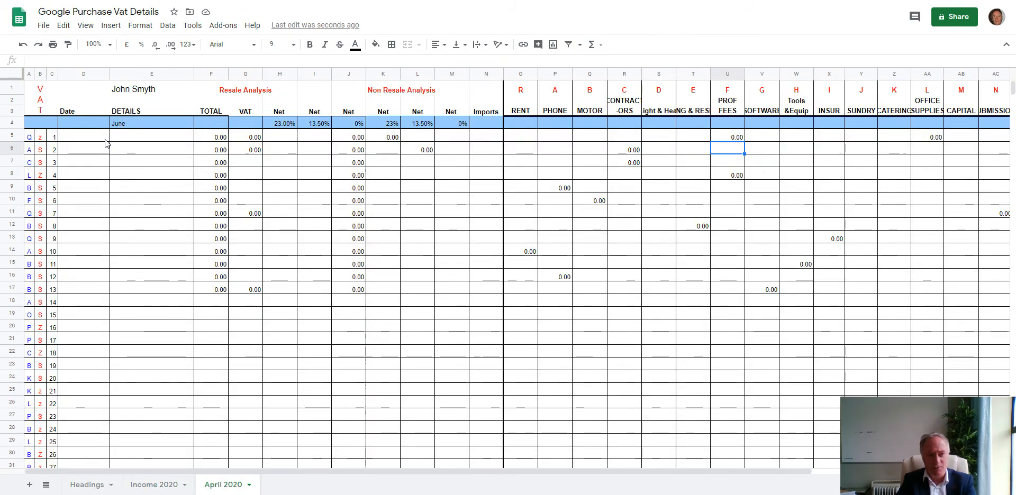
left_click(77, 142)
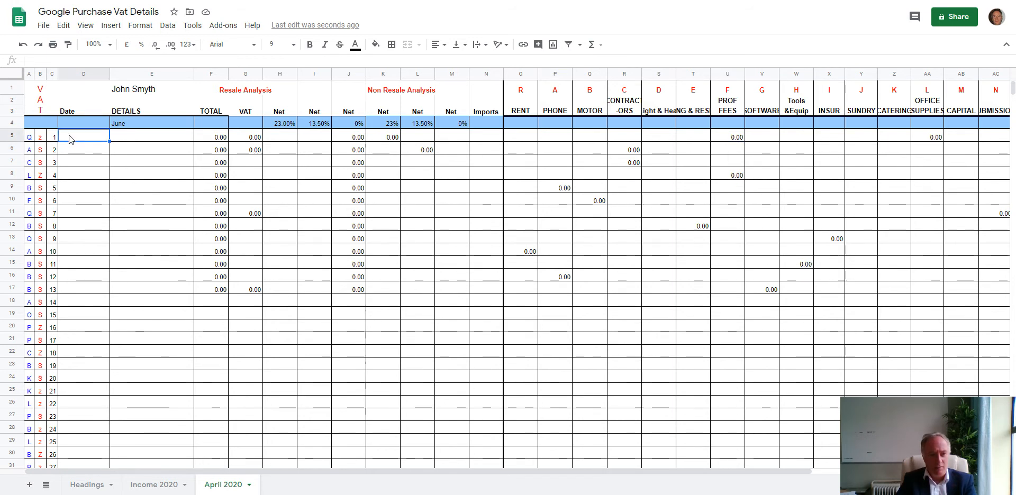
left_click(52, 111)
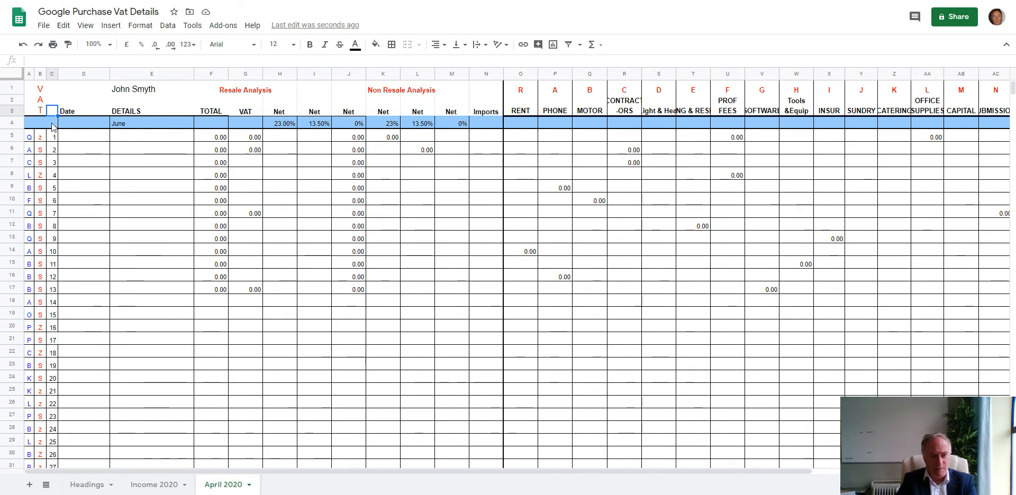
left_click(52, 127)
type("Ref")
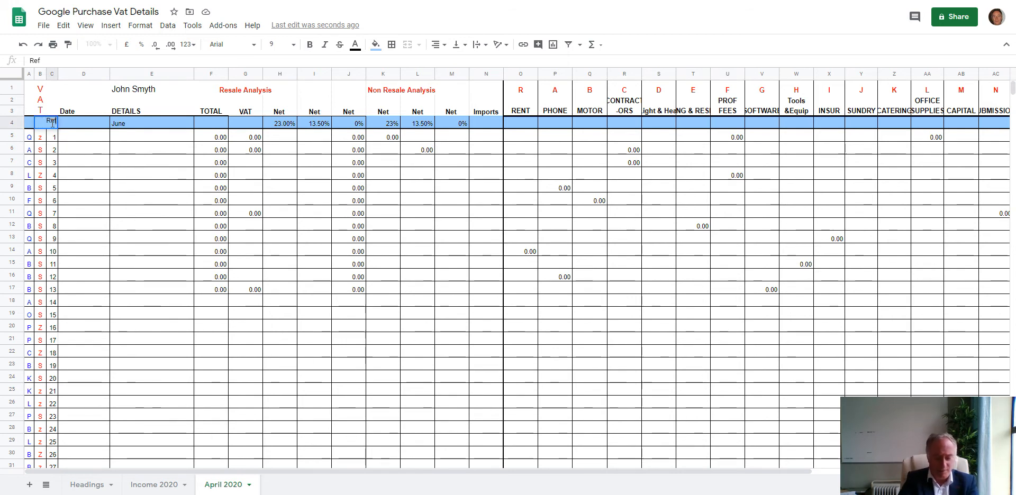
key("Return")
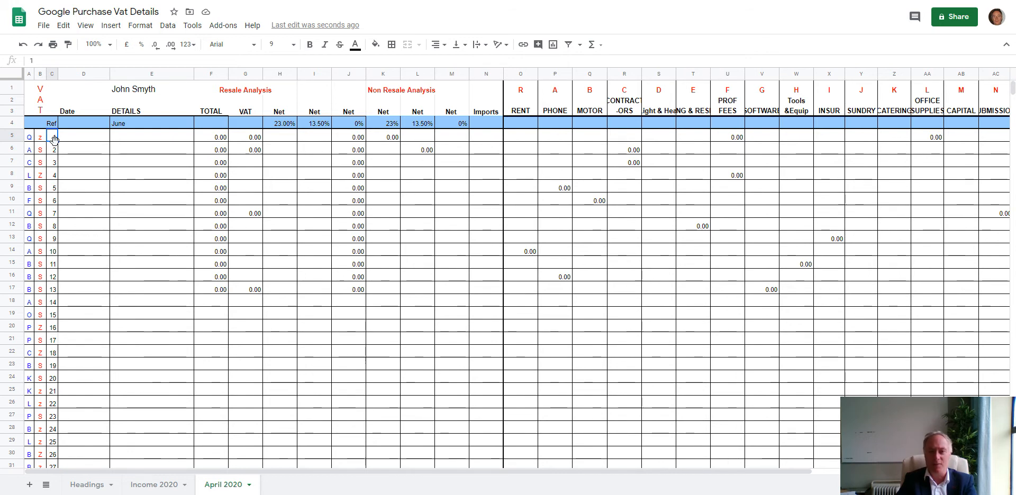
Start the first purchase entry in row 5 with date 02/06/2020, details "Collins & Co" and total 123
left_click(86, 137)
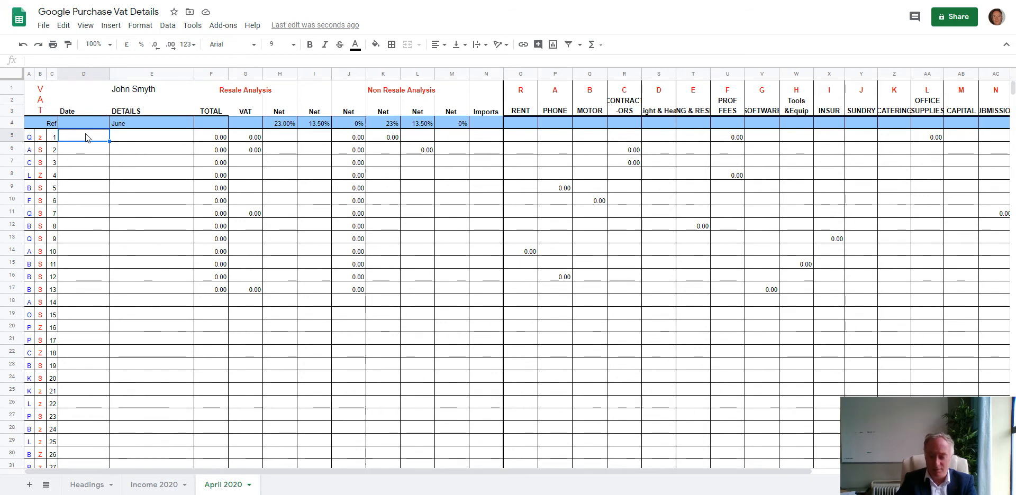
type("02/06/2020")
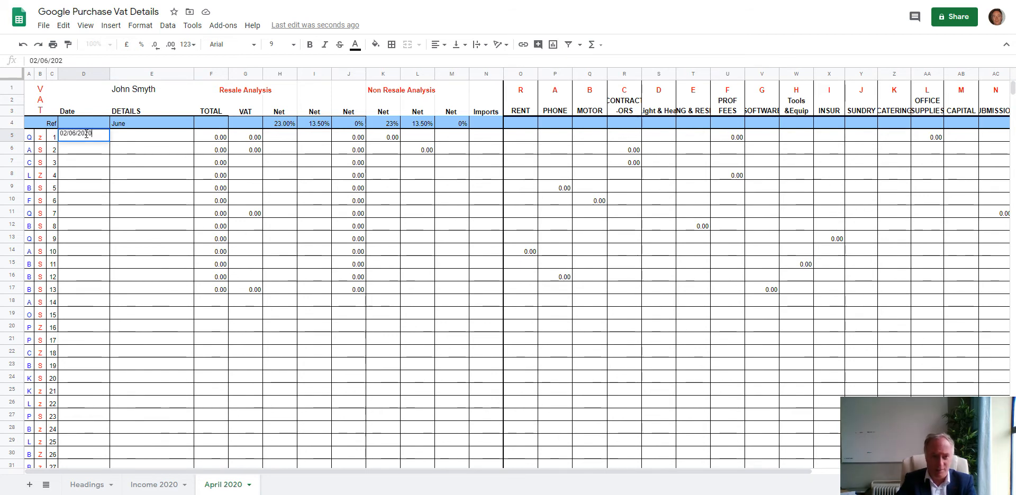
key("Tab")
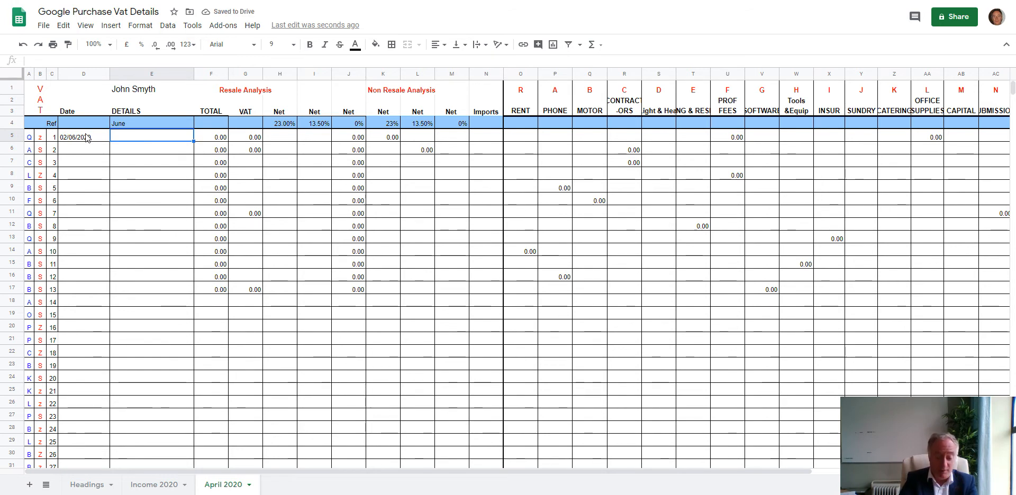
type("Collins")
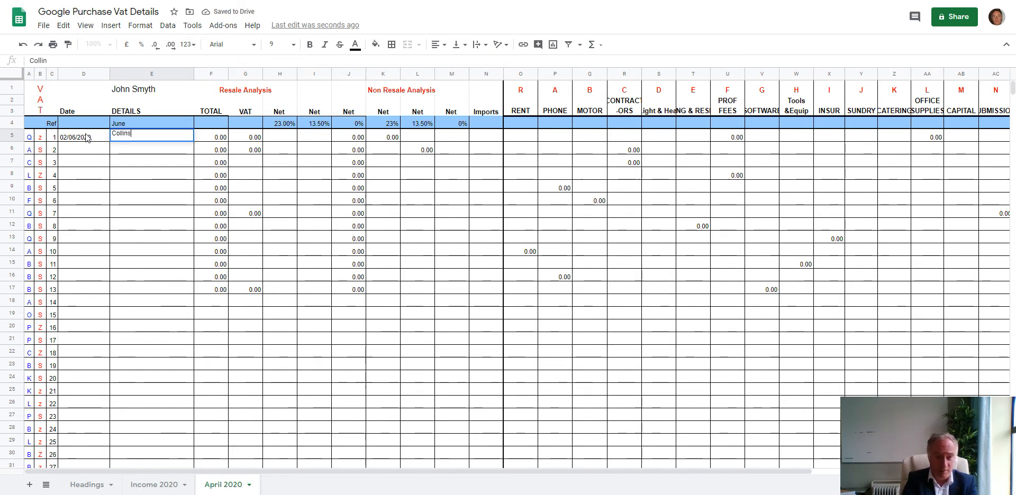
type(" & C")
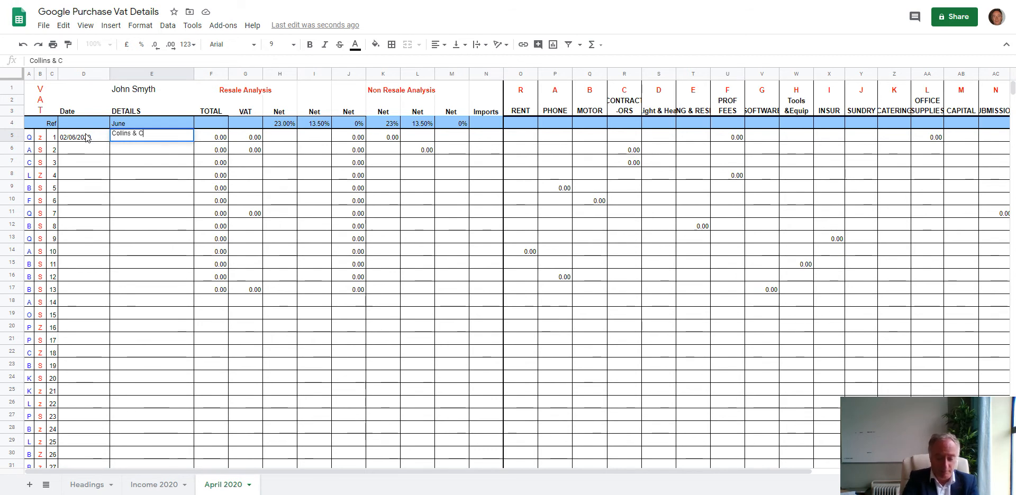
type("o")
key("Return")
key("Tab")
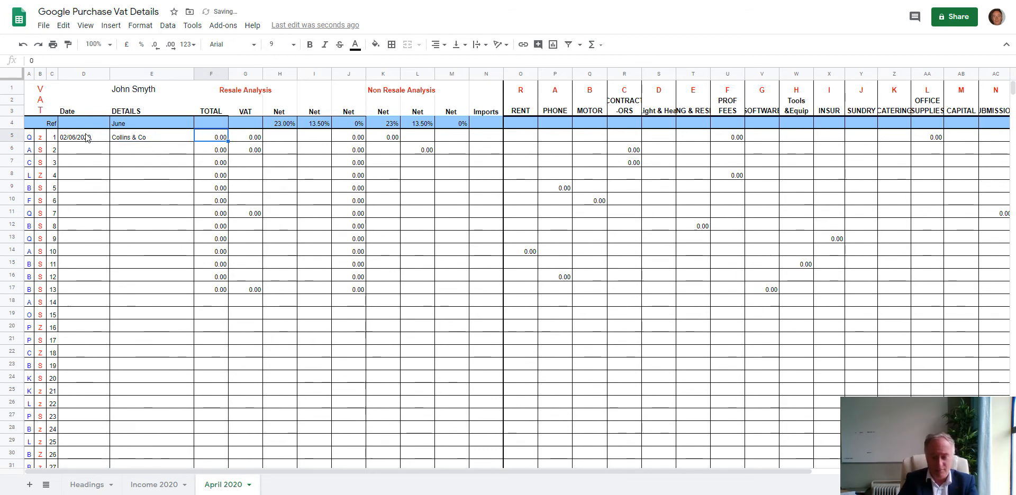
type("123")
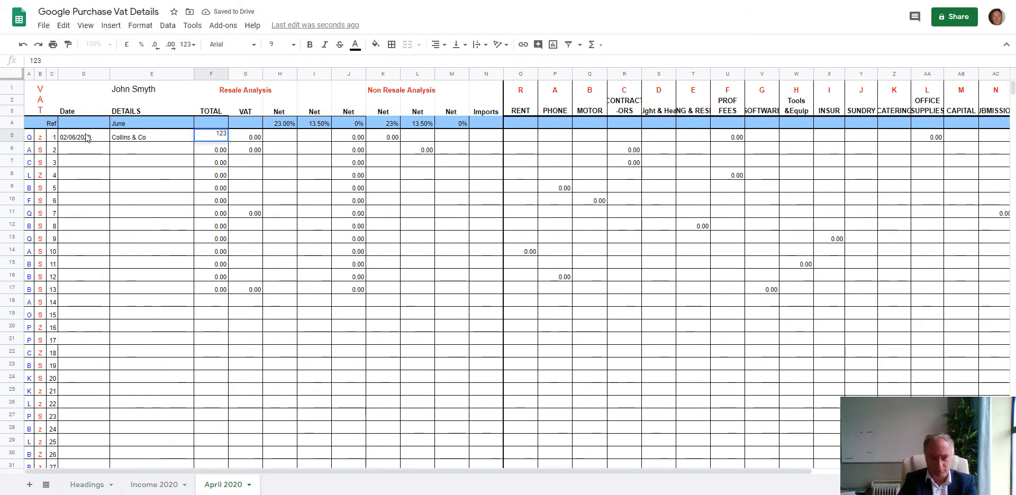
key("Tab")
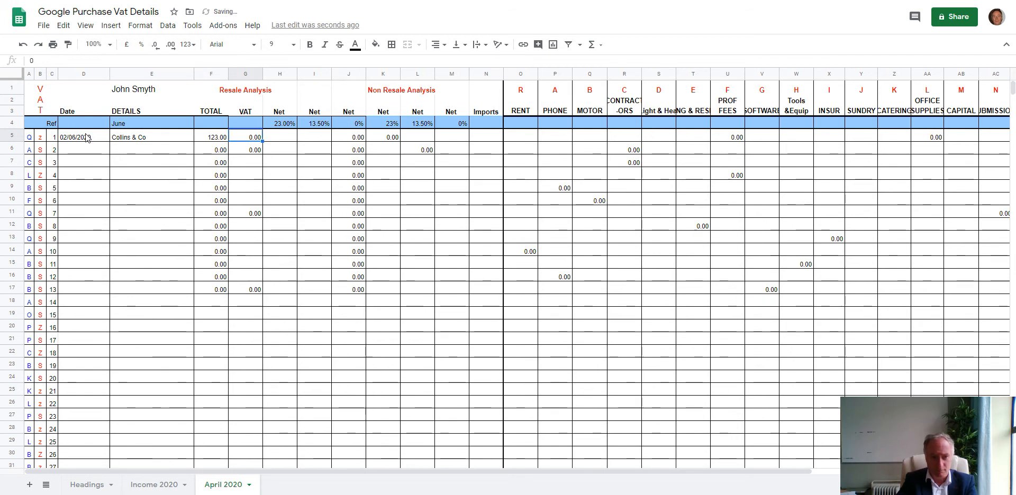
Left-align the "Resale Analysis" heading and move it from G1 to H1 above the resale Net columns
left_click(242, 92)
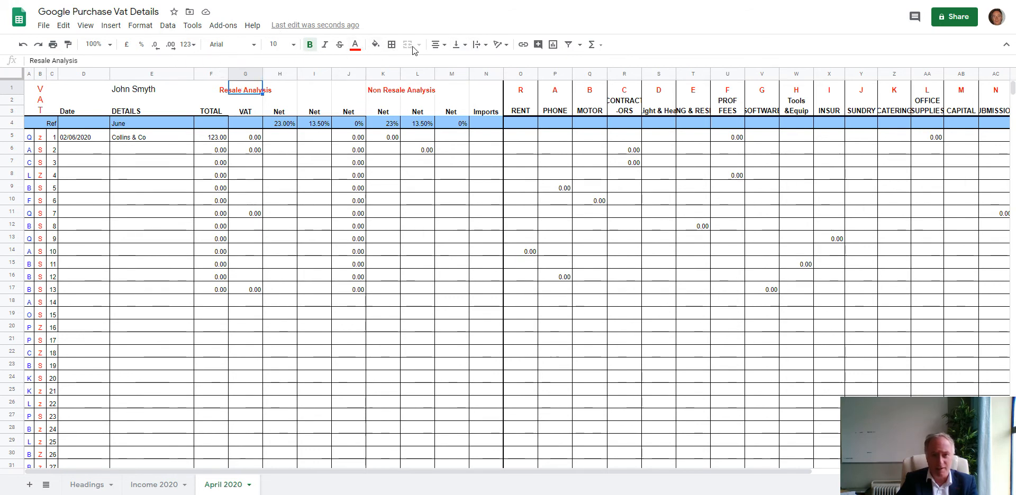
left_click(444, 45)
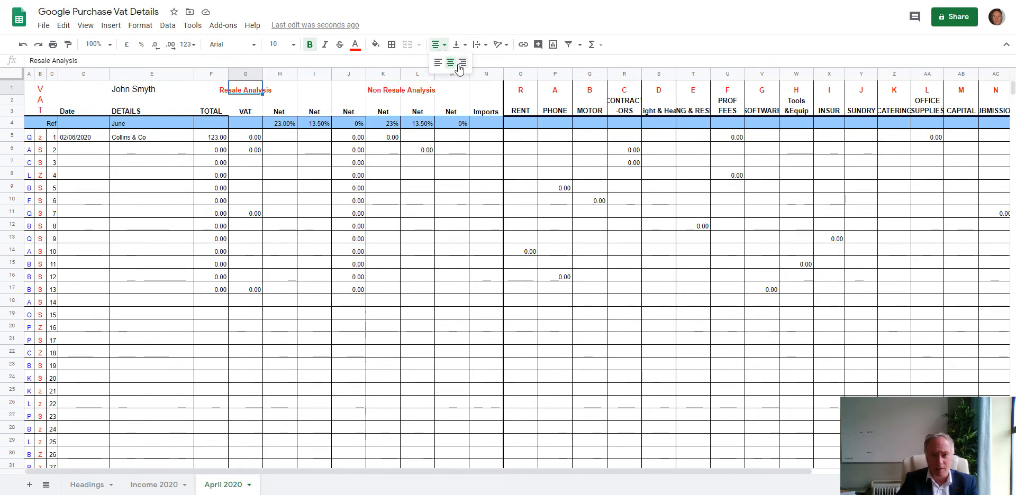
left_click(462, 62)
left_click(445, 45)
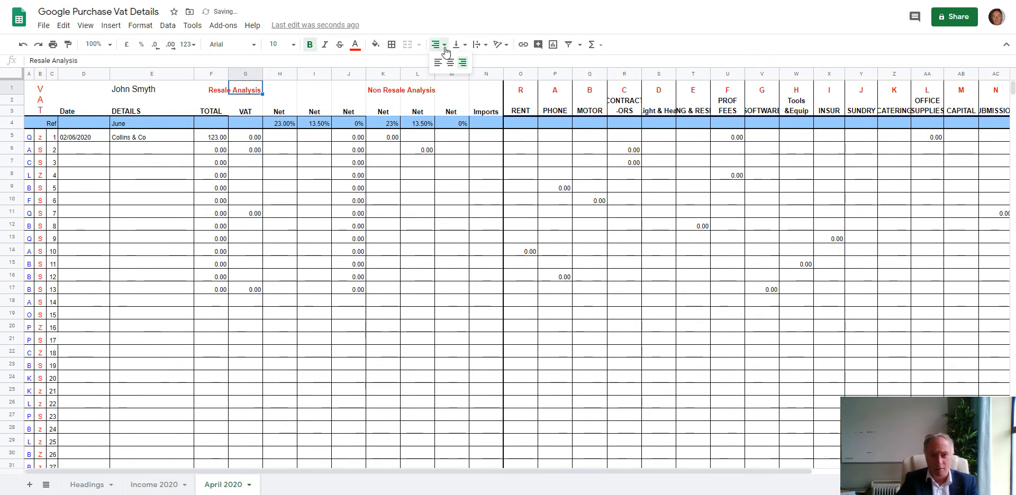
left_click(438, 62)
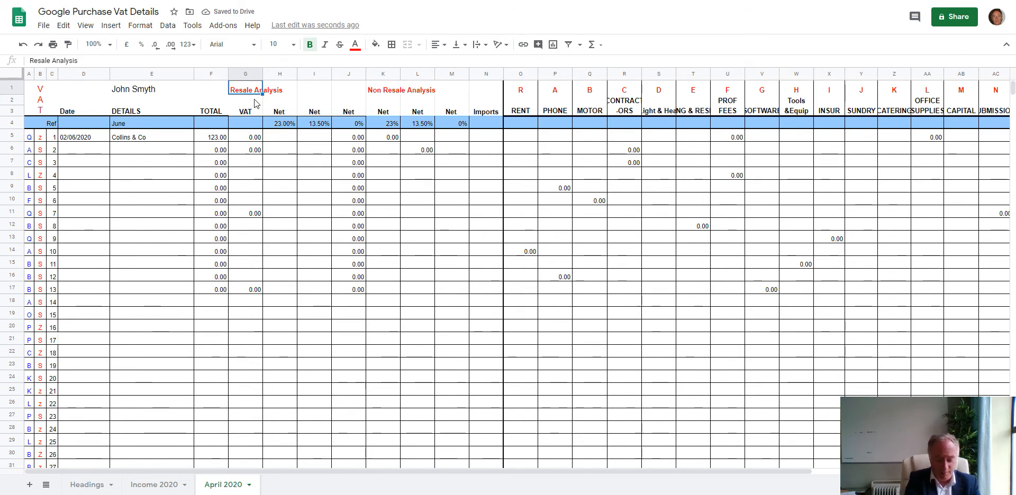
key("ctrl+x")
key("Right")
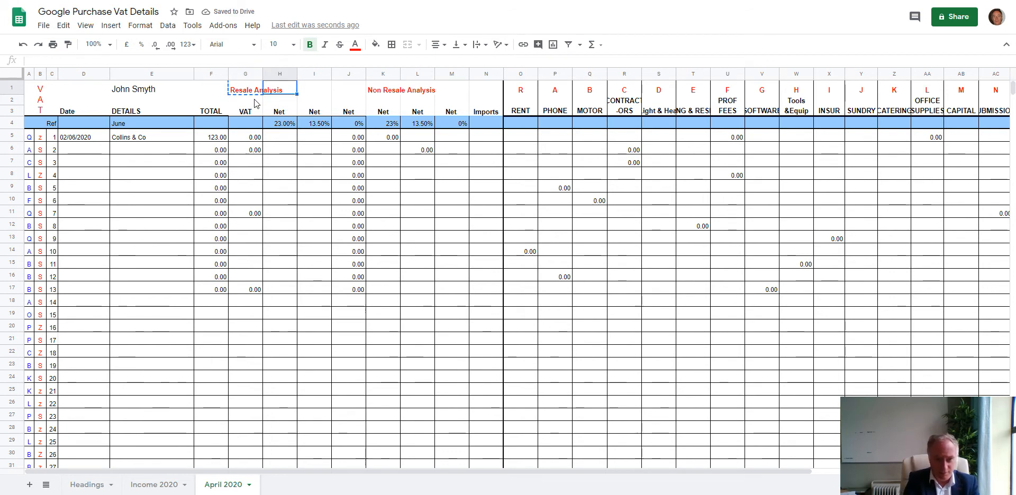
key("ctrl+v")
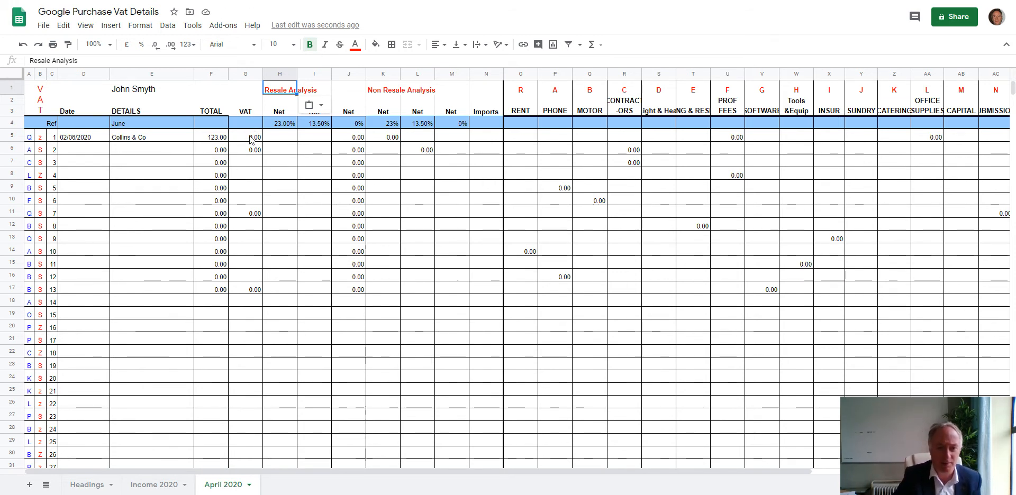
Set the VAT amount of the row 5 purchase entry to 23
left_click(251, 139)
type("23")
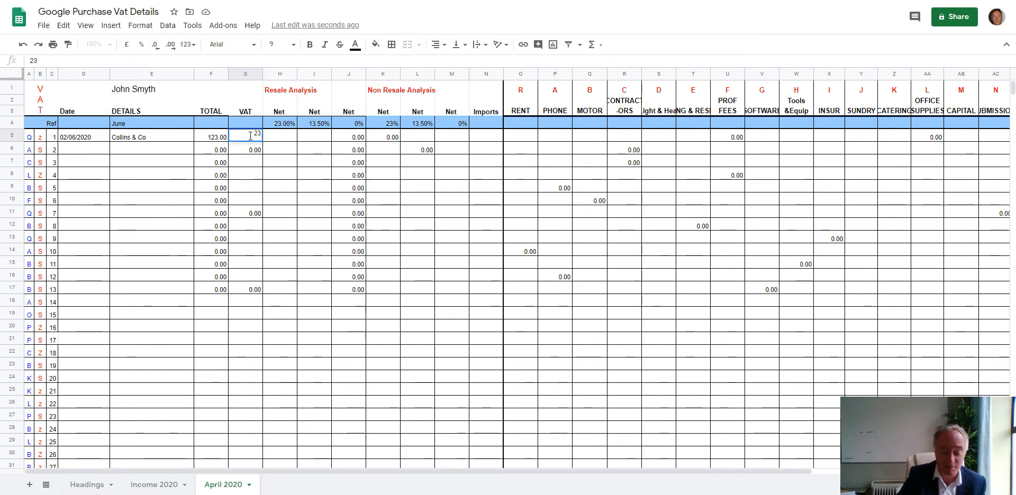
key("Return")
left_click(251, 139)
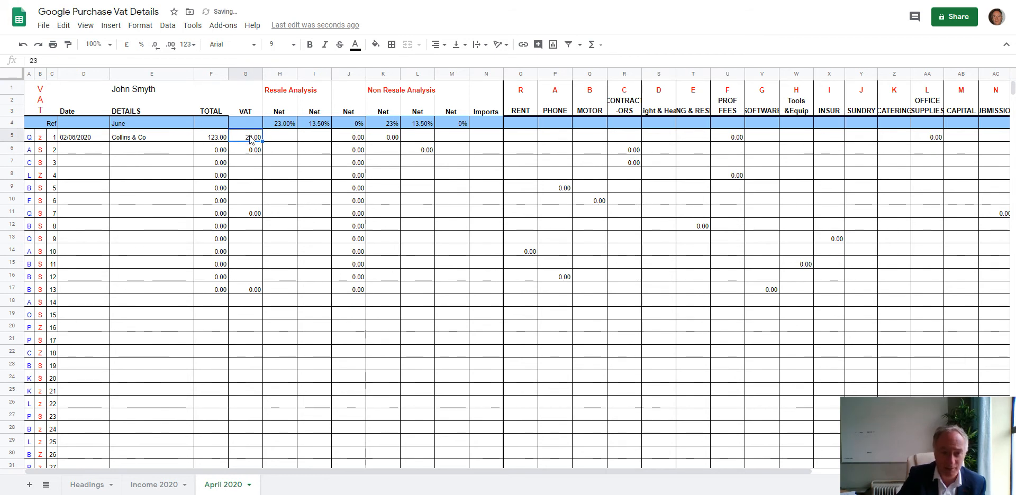
Enter 100 in the 23% Net column of the Non Resale Analysis for the row 5 Collins & Co purchase
key("Tab")
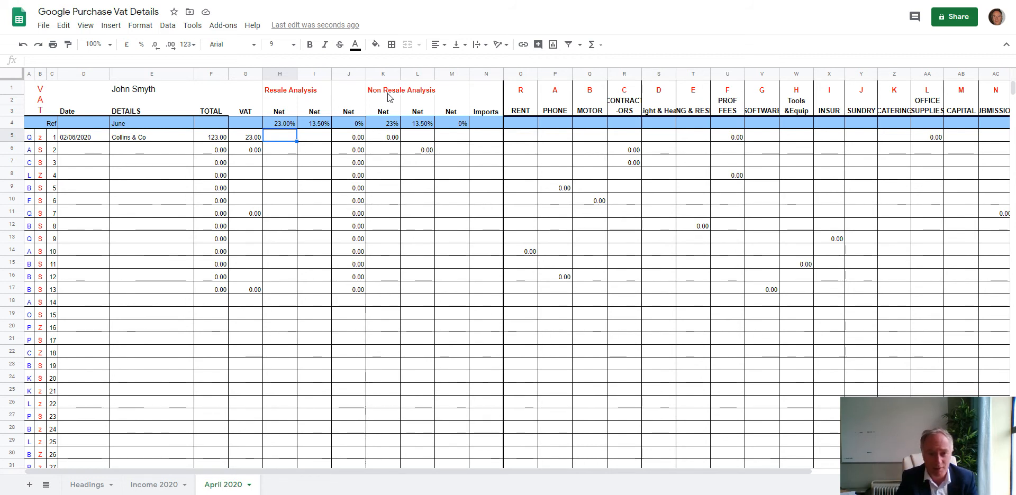
key("Right")
key("Right")
key("Right")
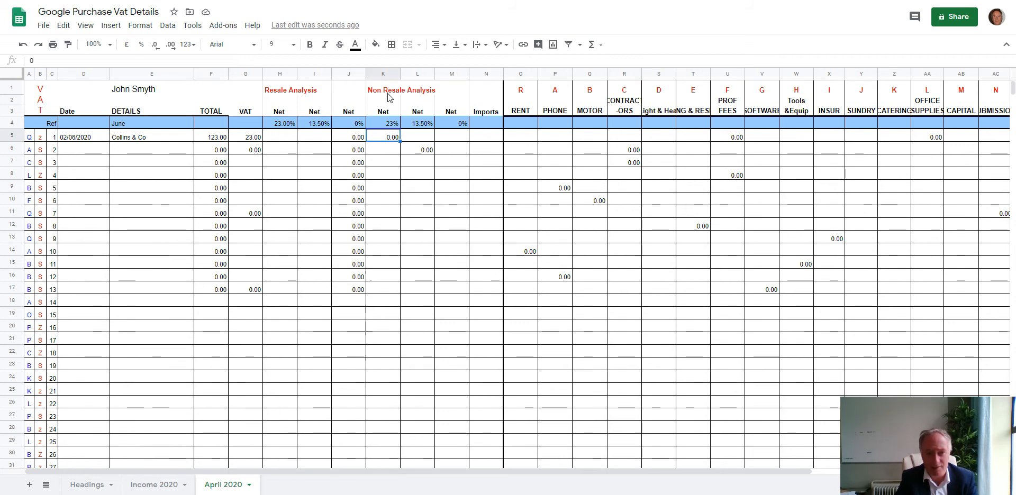
type("10")
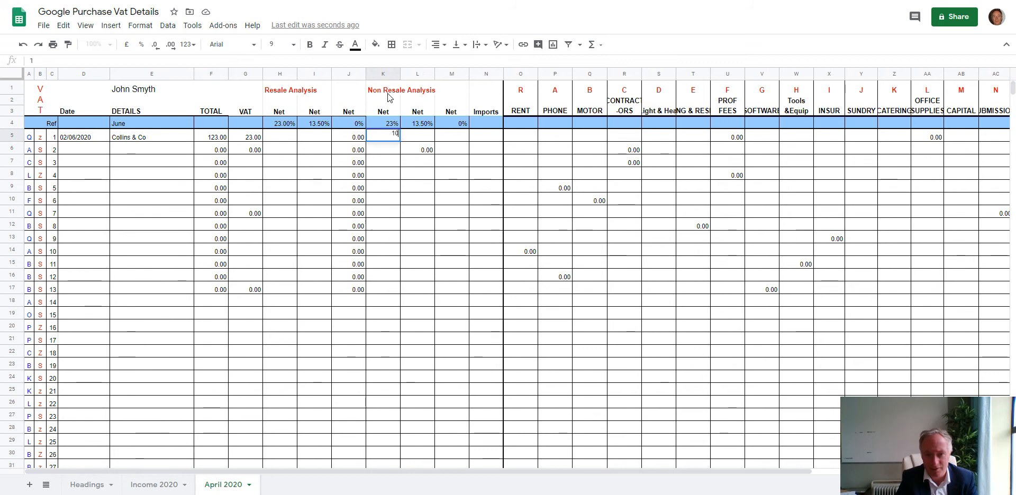
key("Tab")
Enter 100 under PROF FEES for the row 5 purchase and widen column S so the Light & Heat heading fits
key("Tab")
key("Tab")
key("Tab")
key("Tab")
key("Tab")
key("Tab")
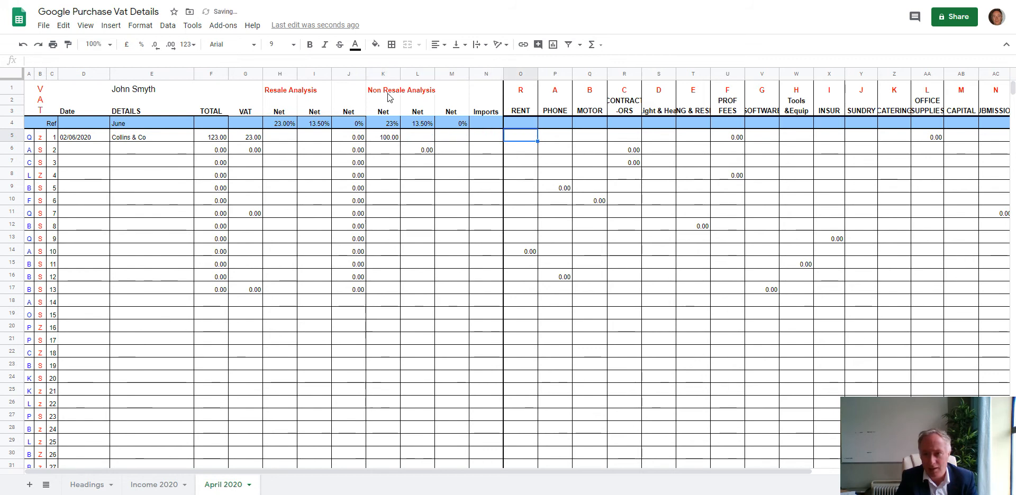
key("Tab")
key("Tab")
key("Tab")
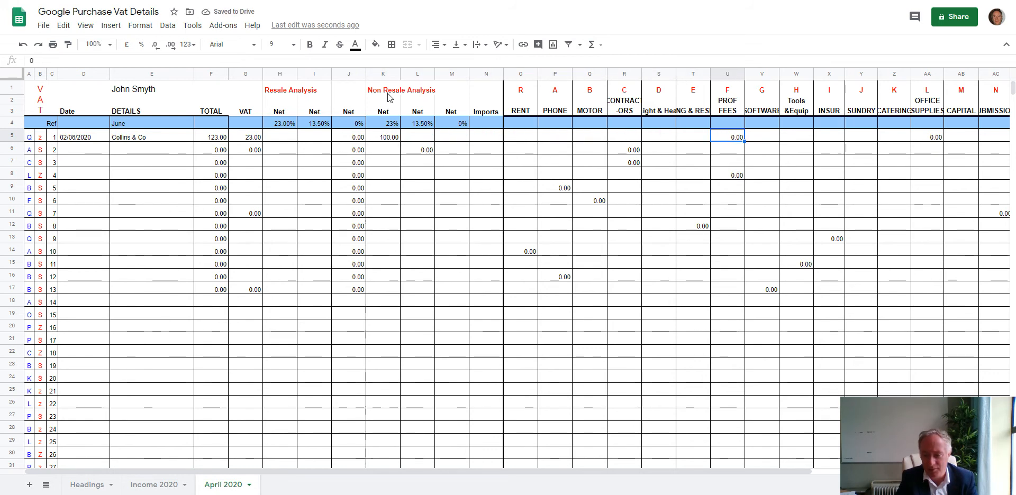
type("100")
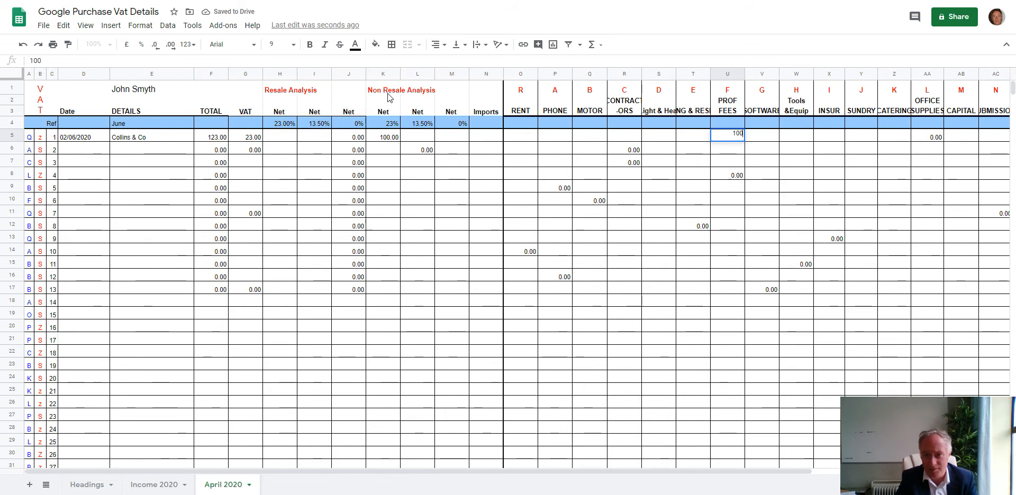
key("Return")
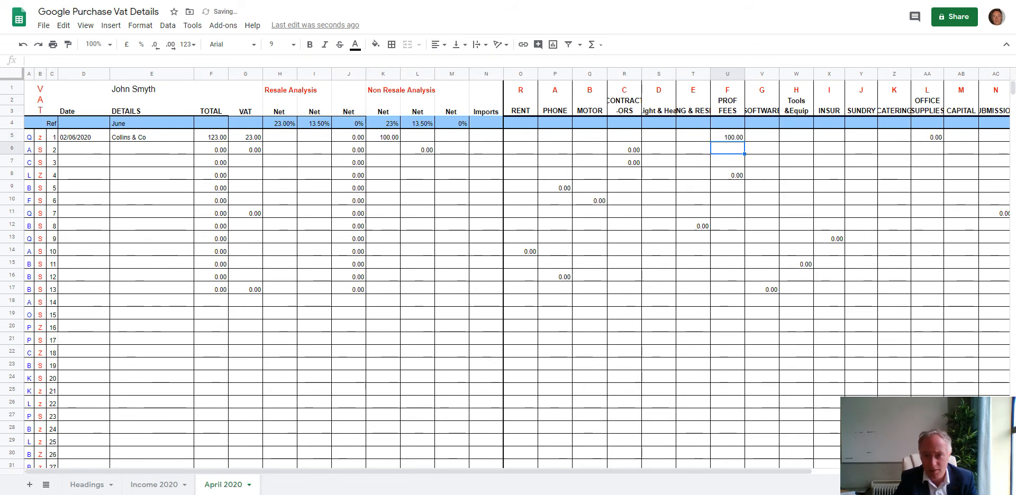
left_click_drag(676, 74, 687, 75)
Start the second purchase entry in row 6 with date 02/06/2020, details "ESB" and total 1135
left_click(79, 148)
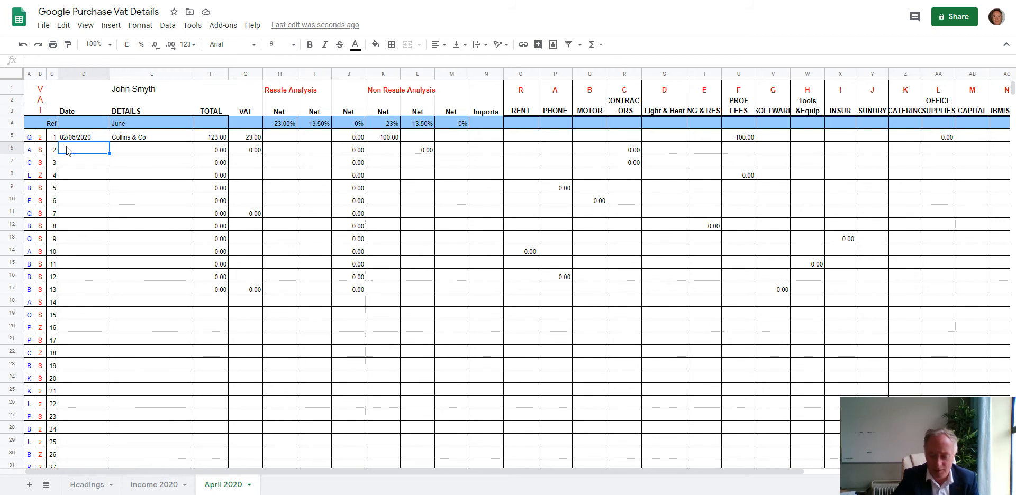
type("02/06/2020")
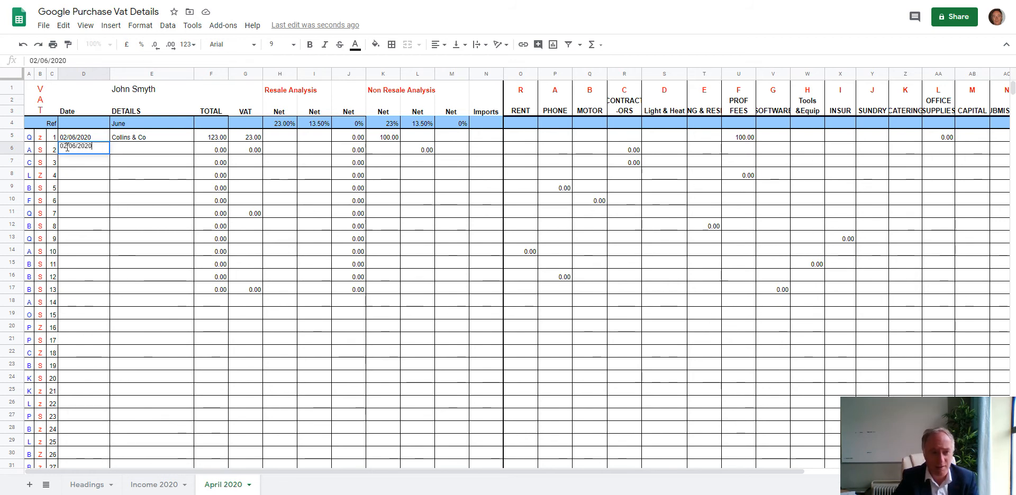
key("Tab")
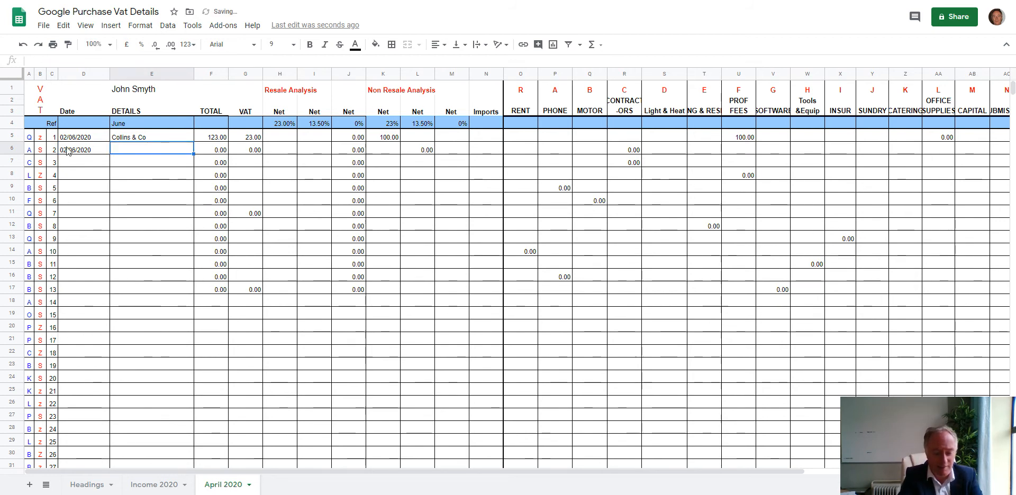
type("ESB")
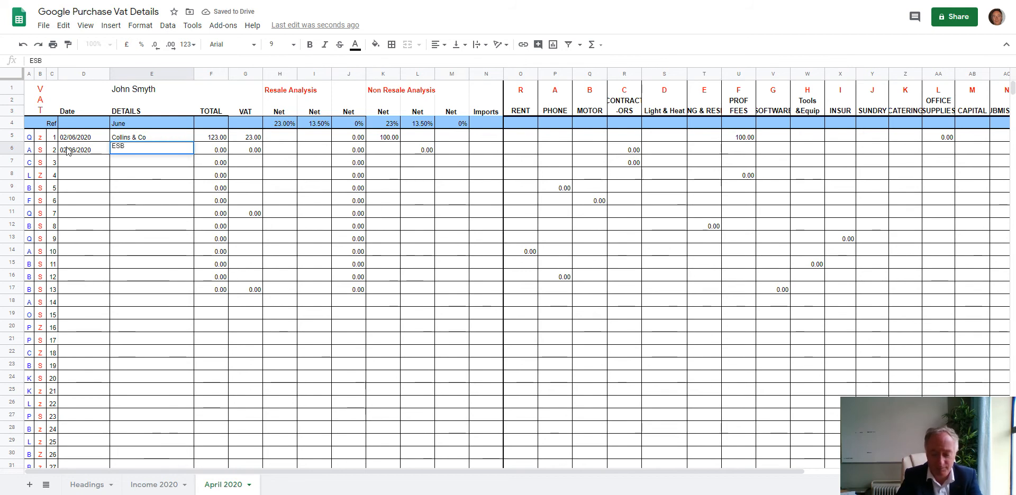
key("Tab")
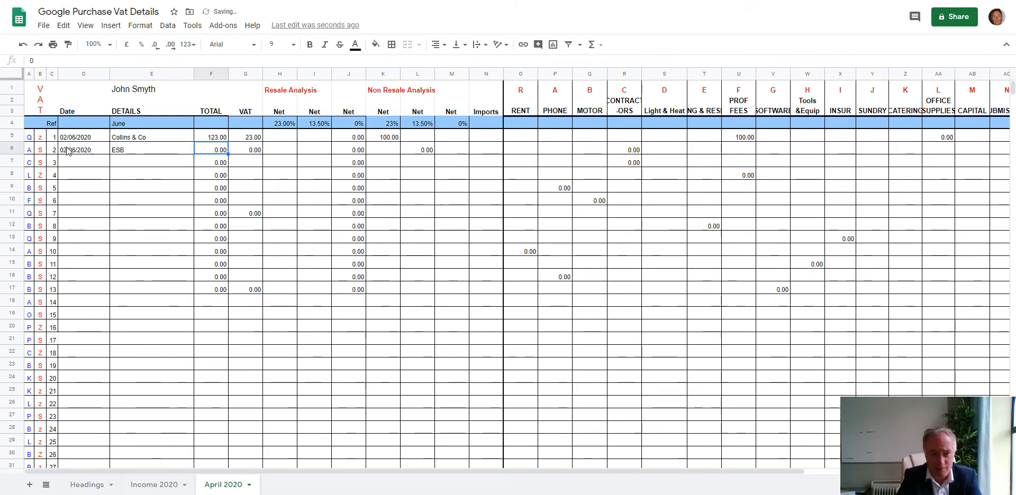
type("1135")
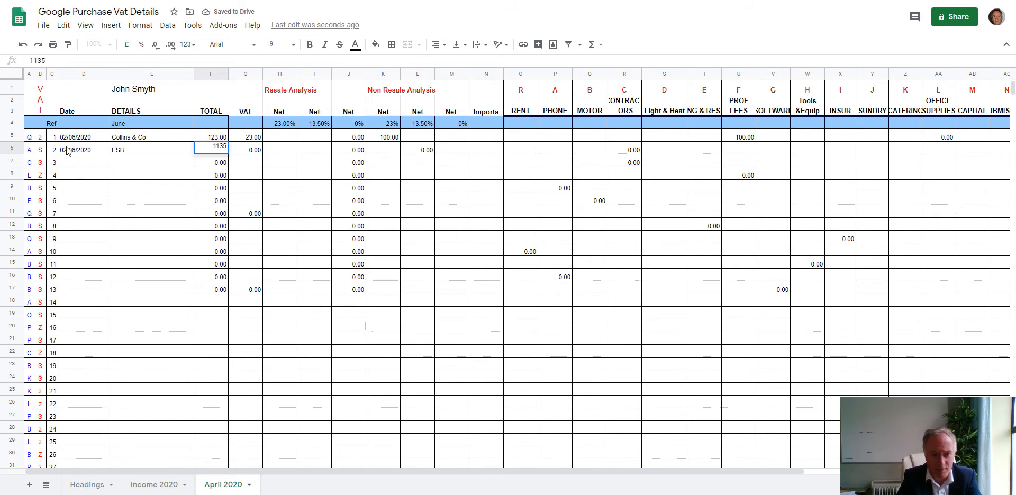
key("Tab")
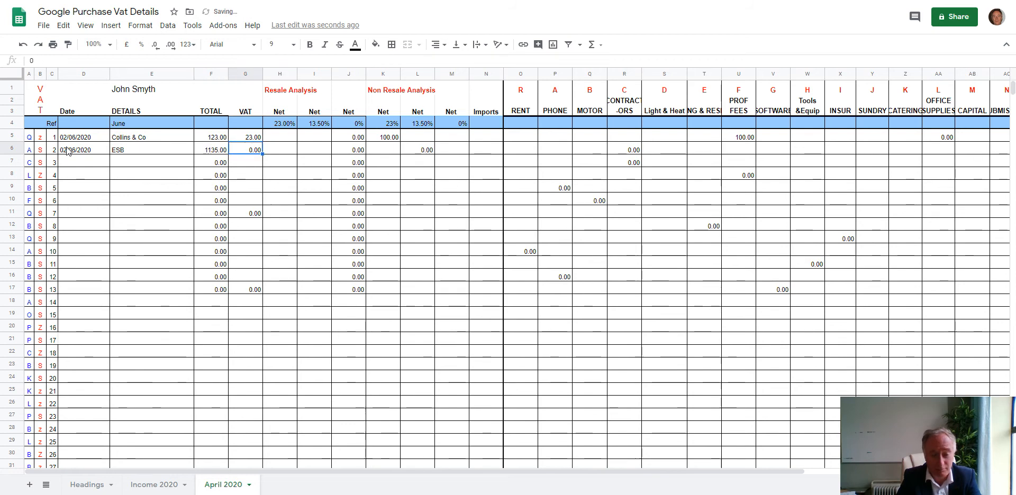
For the ESB purchase, enter VAT of 135 and a net amount of 1000 in the non-resale 13.50% column
type("135")
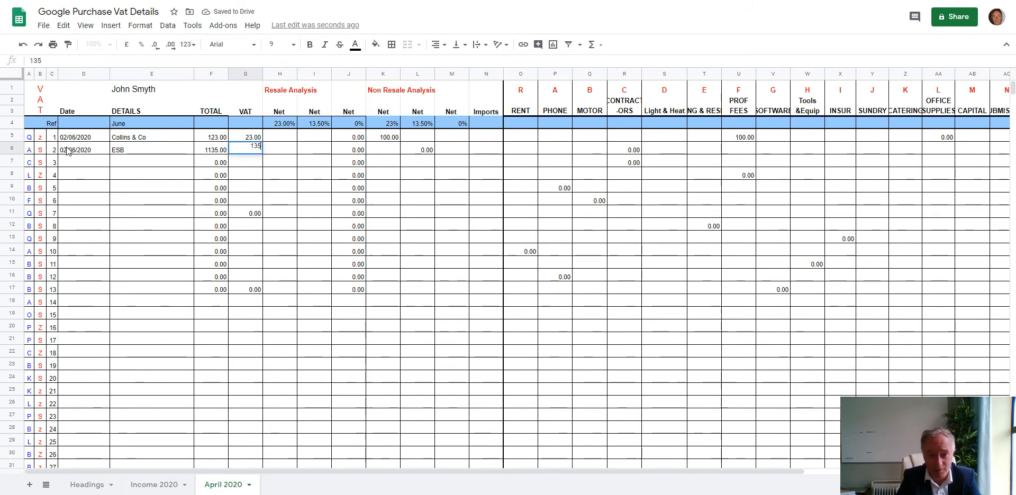
key("Tab")
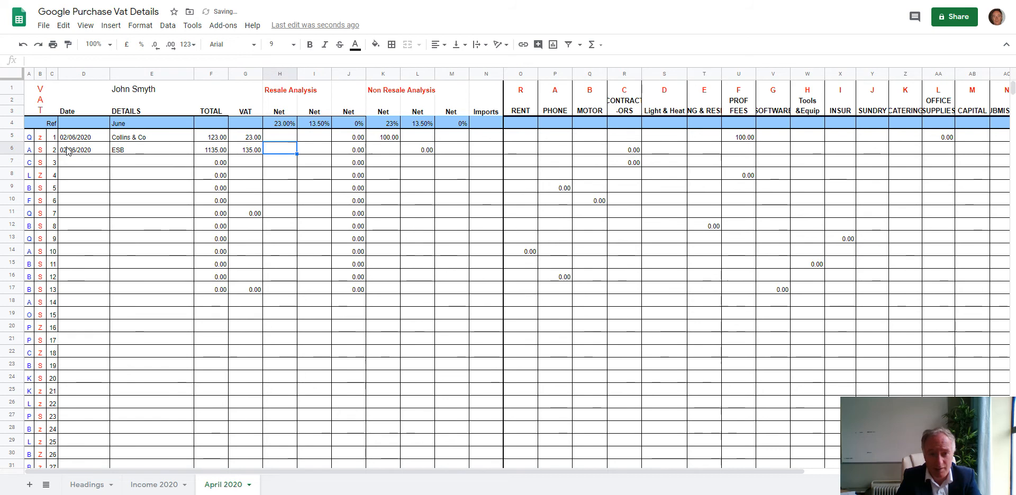
key("Tab")
key("Tab")
key("Tab")
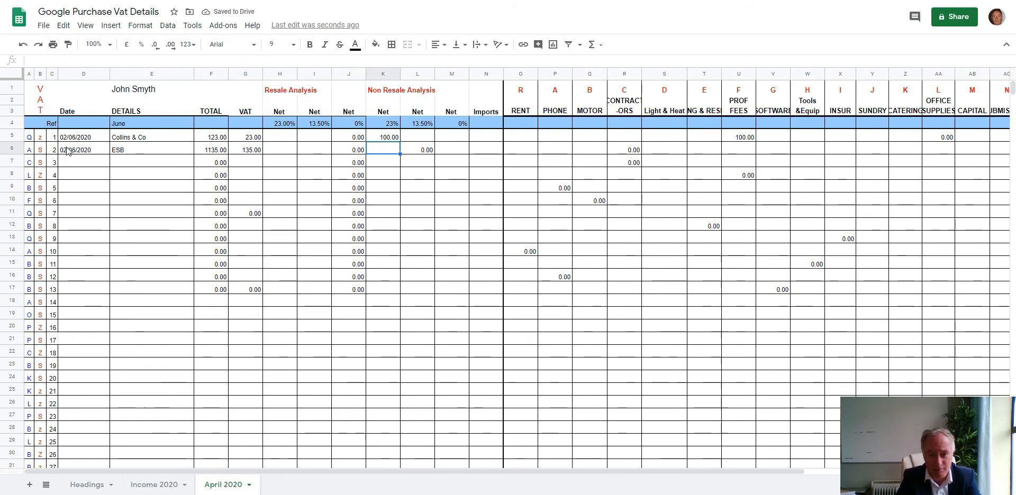
key("Tab")
type("1000")
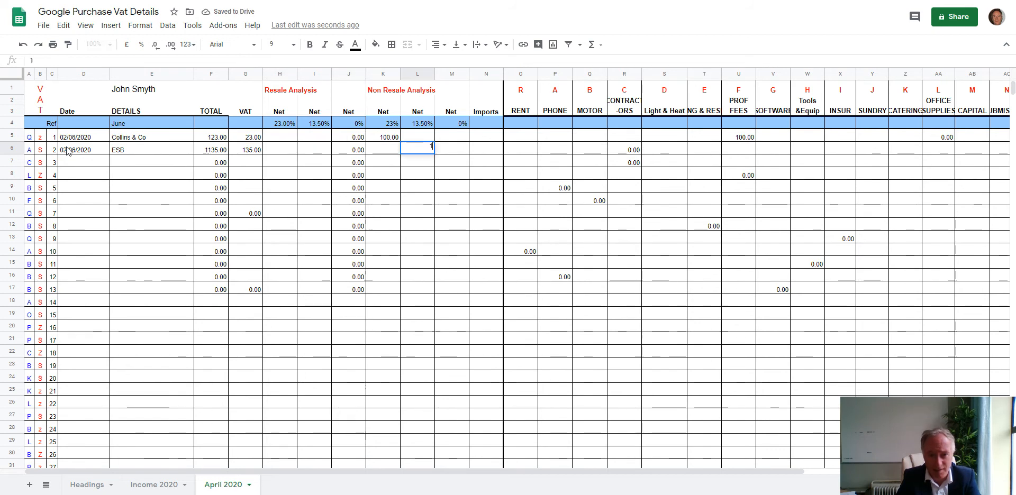
key("Tab")
Analyse the ESB purchase by entering 1000 under Light & Heat in row 6
key("Tab")
key("Tab")
key("Tab")
key("Tab")
key("Tab")
key("Tab")
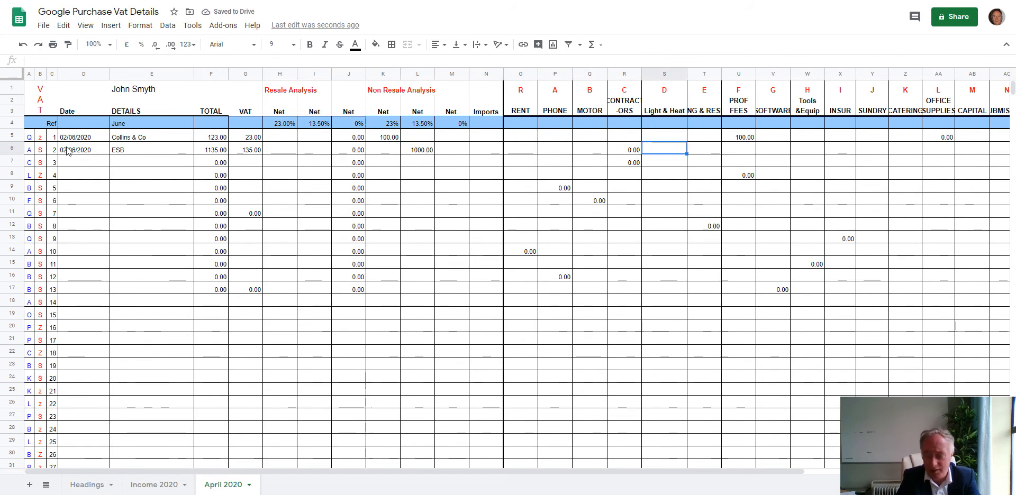
type("1000")
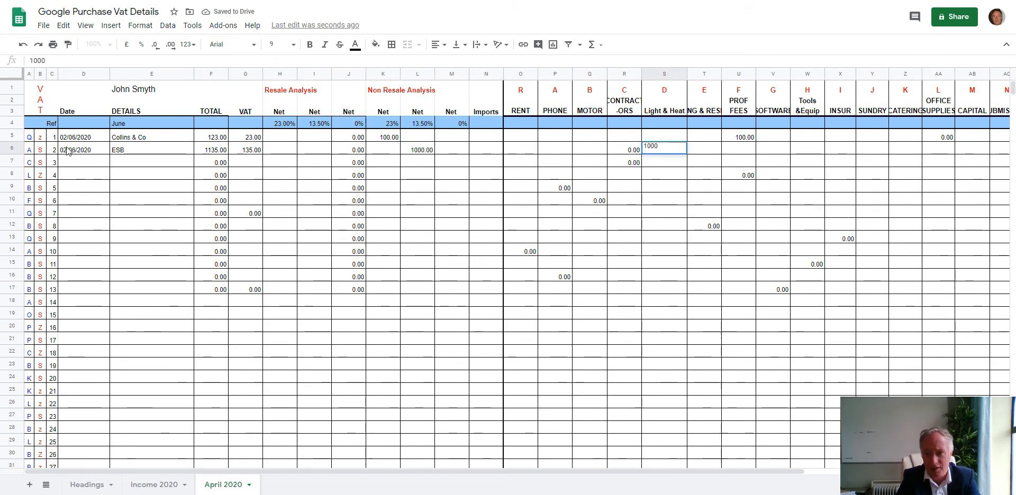
key("Return")
Start the third purchase entry in row 7 with date 03/06/2020 and details "Widget Company"
left_click(74, 162)
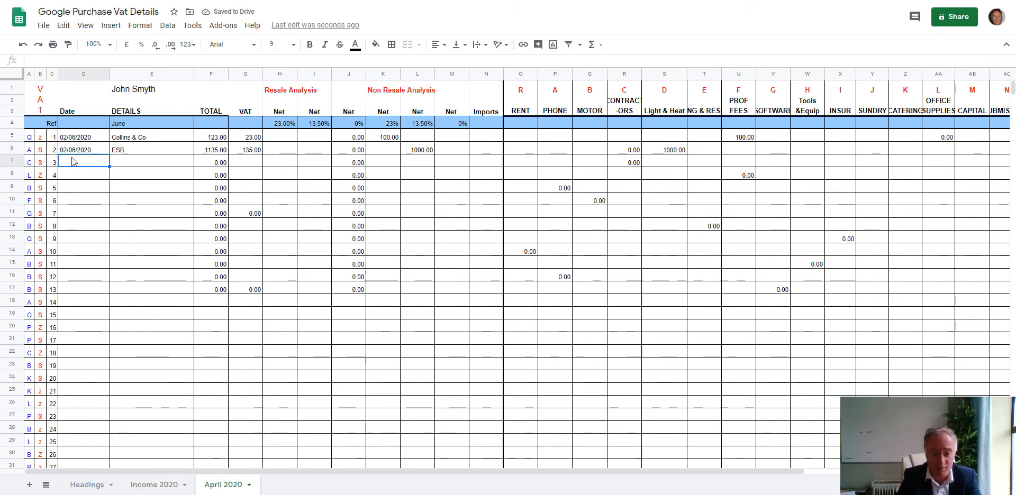
type("03/0")
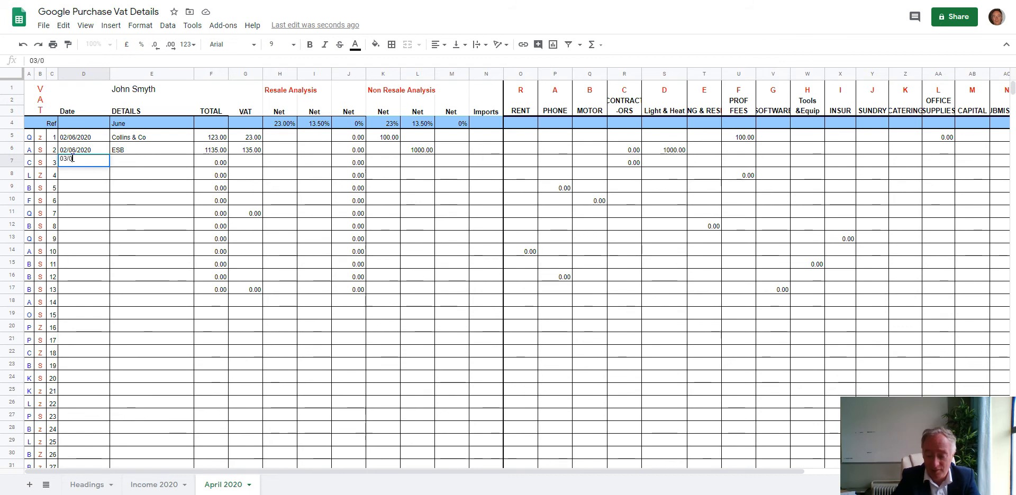
type("6/2020")
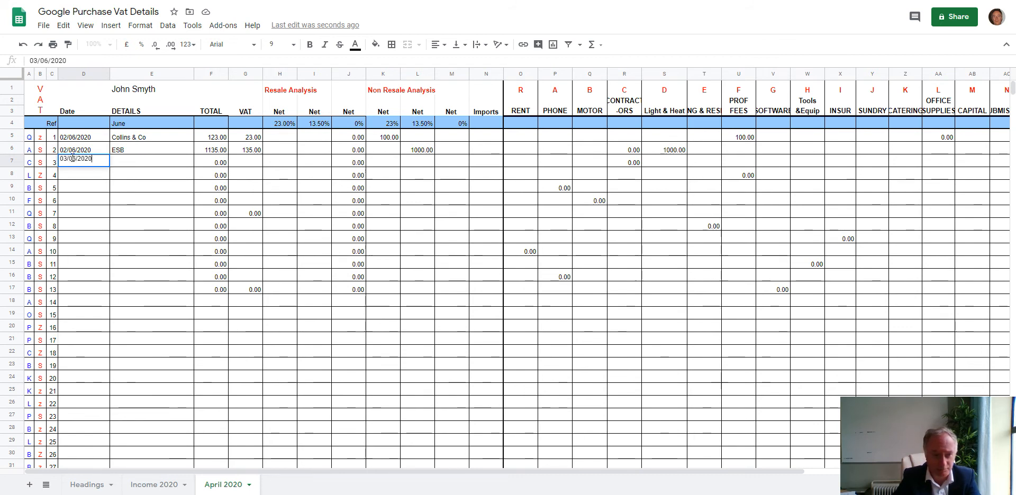
key("Tab")
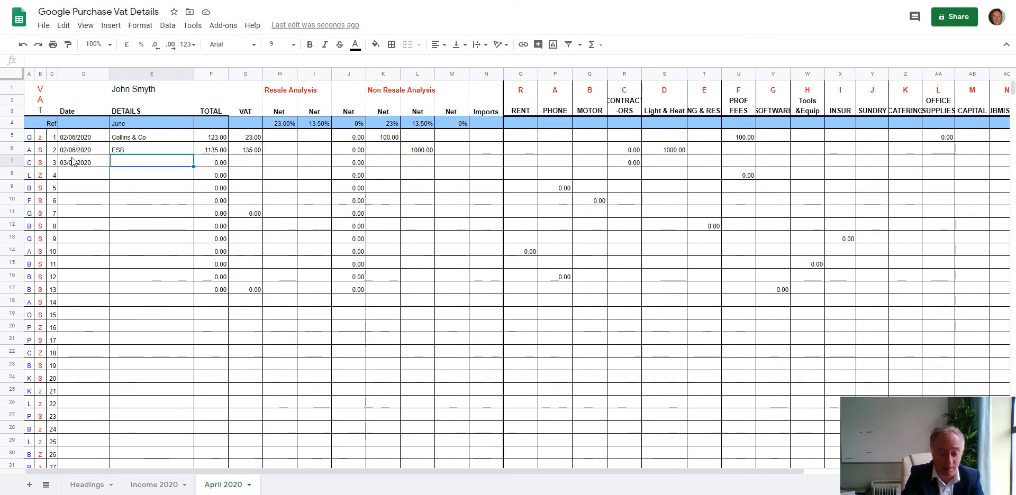
type("wIDG")
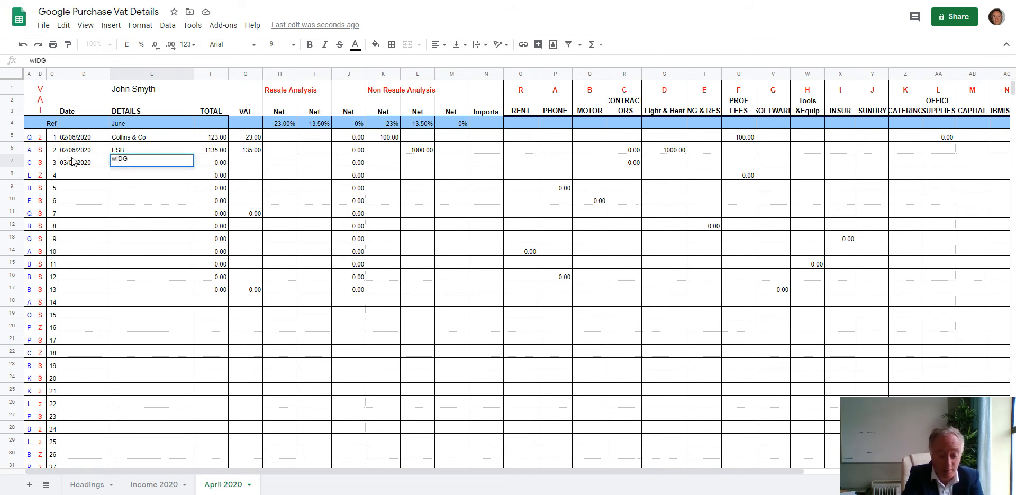
type("ET")
key("BackSpace")
key("BackSpace")
key("BackSpace")
key("BackSpace")
key("BackSpace")
key("BackSpace")
key("BackSpace")
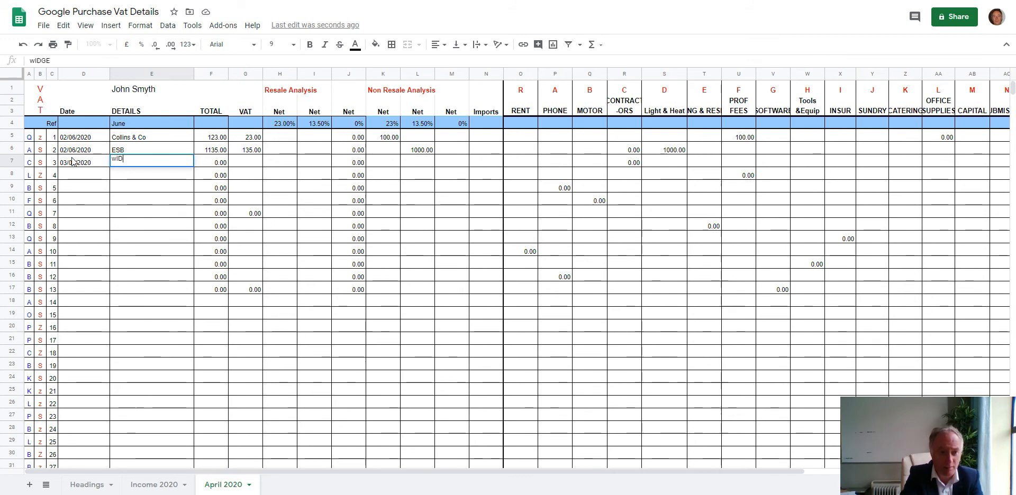
type("Widge")
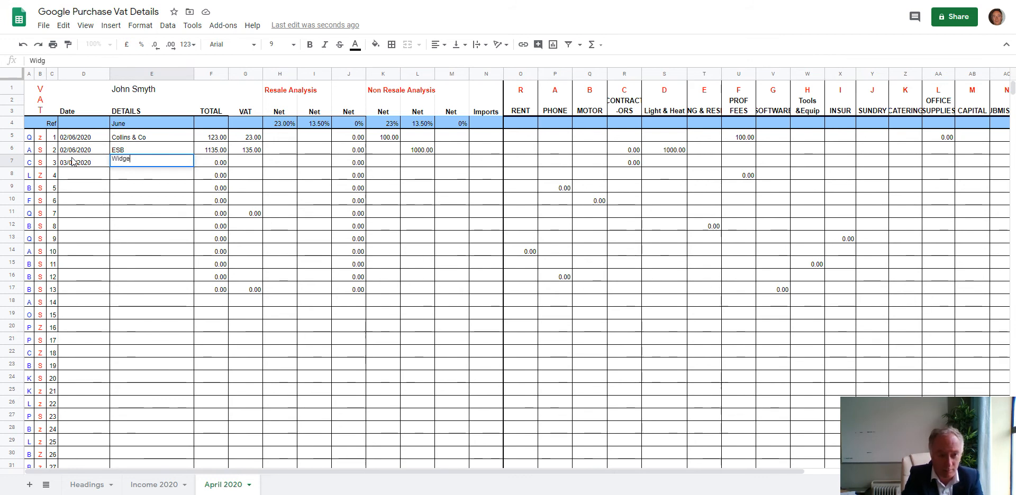
type("t Comp")
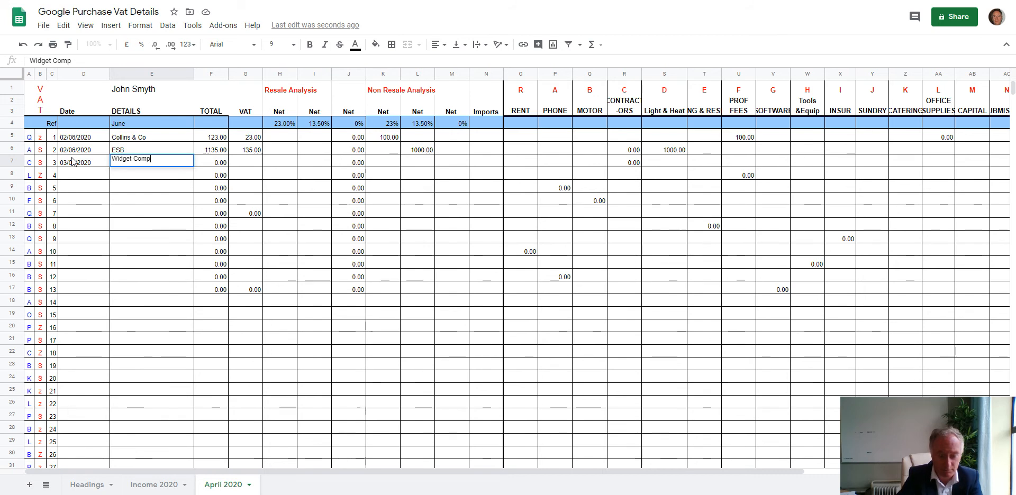
type("any")
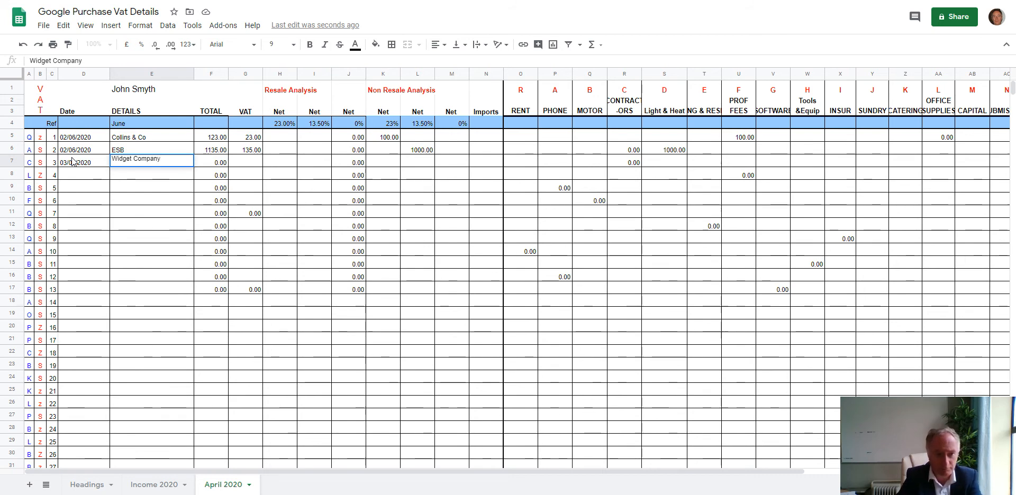
key("Tab")
For the Widget Company purchase, enter total 123, VAT 23 and net 100 in the resale 23.00% column
type("123")
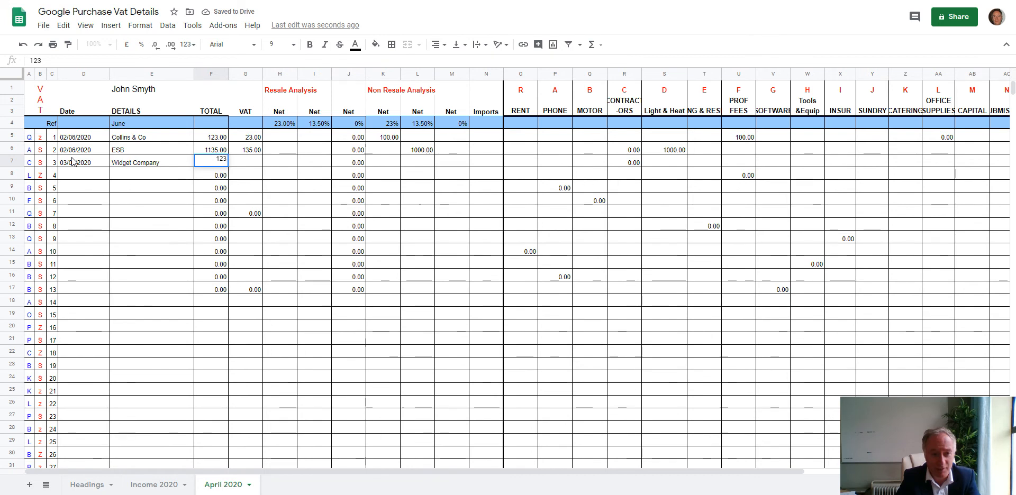
key("Tab")
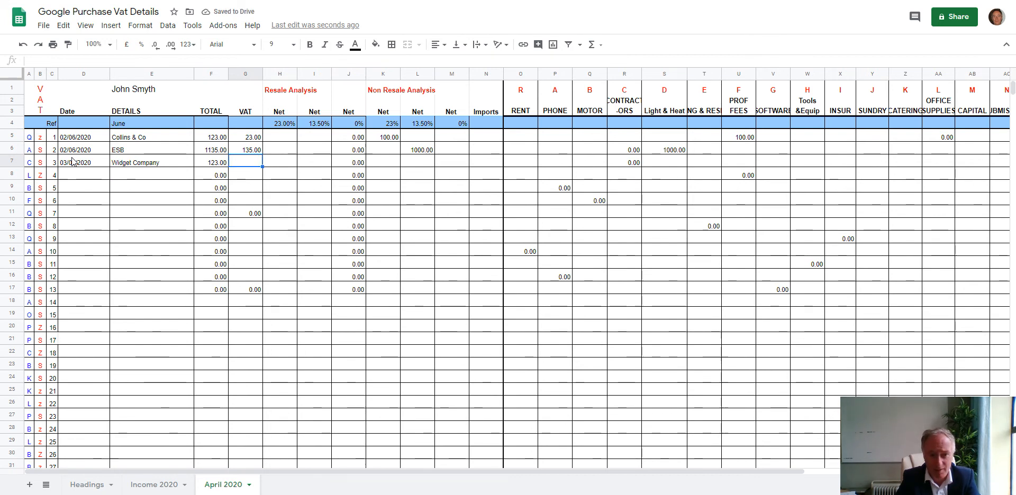
type("23")
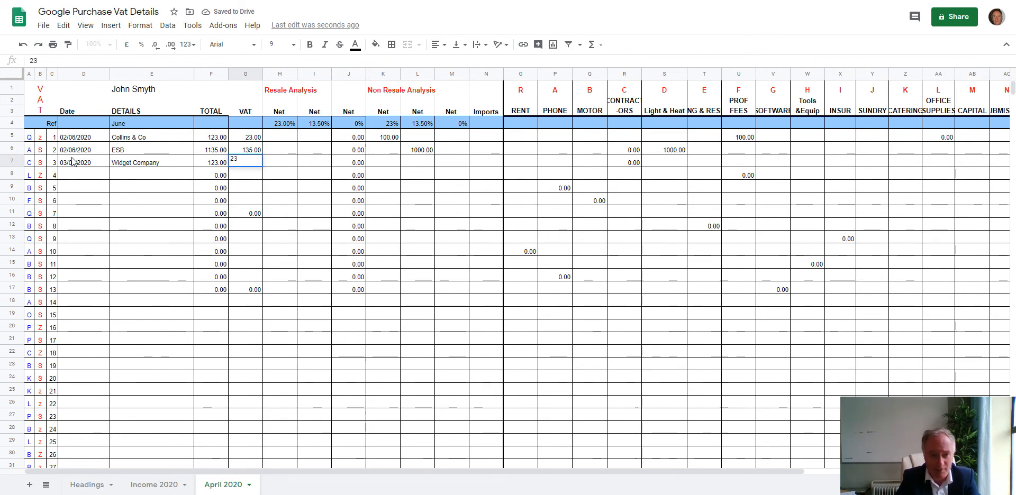
key("Tab")
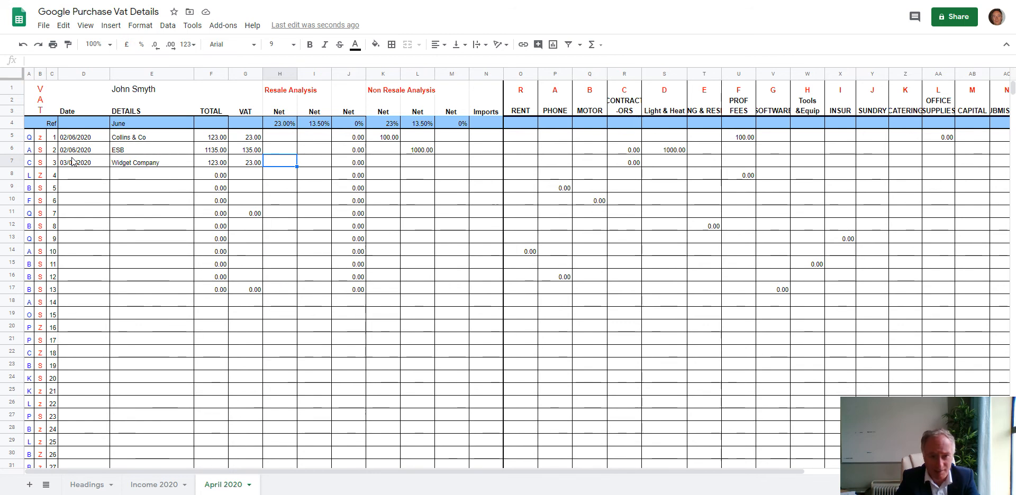
type("100")
key("Return")
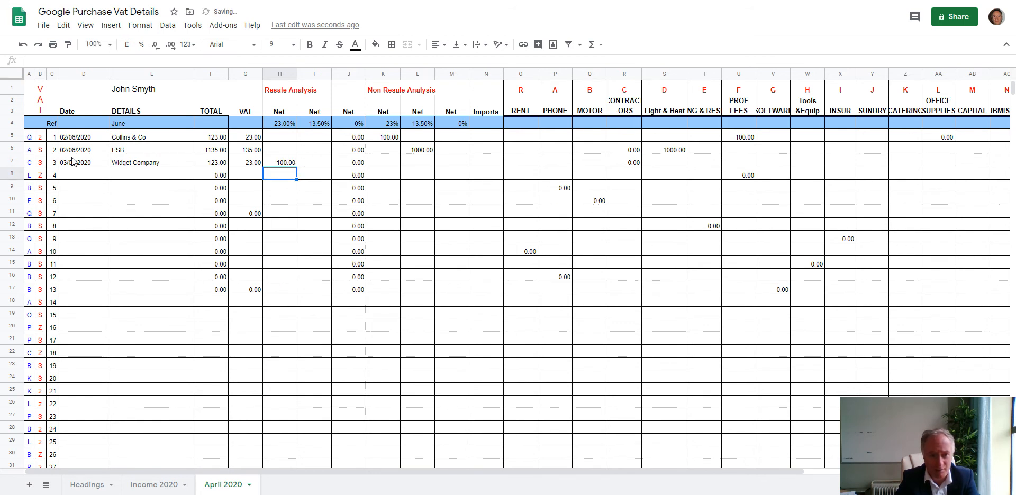
key("Down")
key("Down")
key("Up")
key("Up")
key("Up")
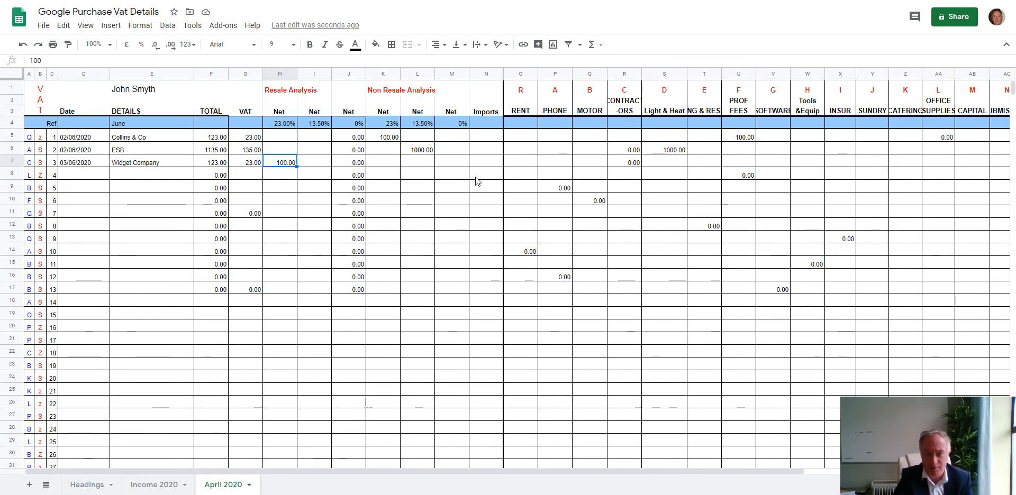
Go to the RENT analysis cell in the Widget Company row
key("Right")
key("Right")
key("Right")
key("Right")
key("Right")
key("Right")
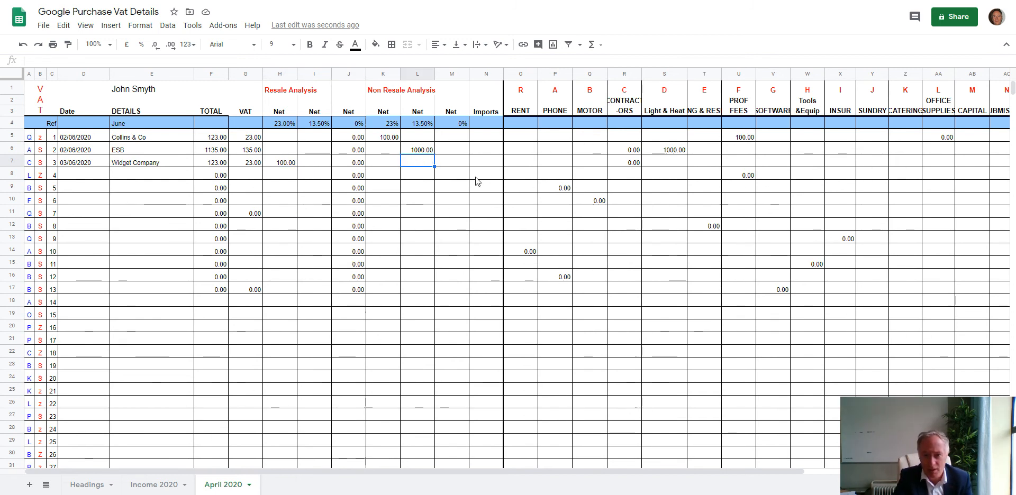
key("Right")
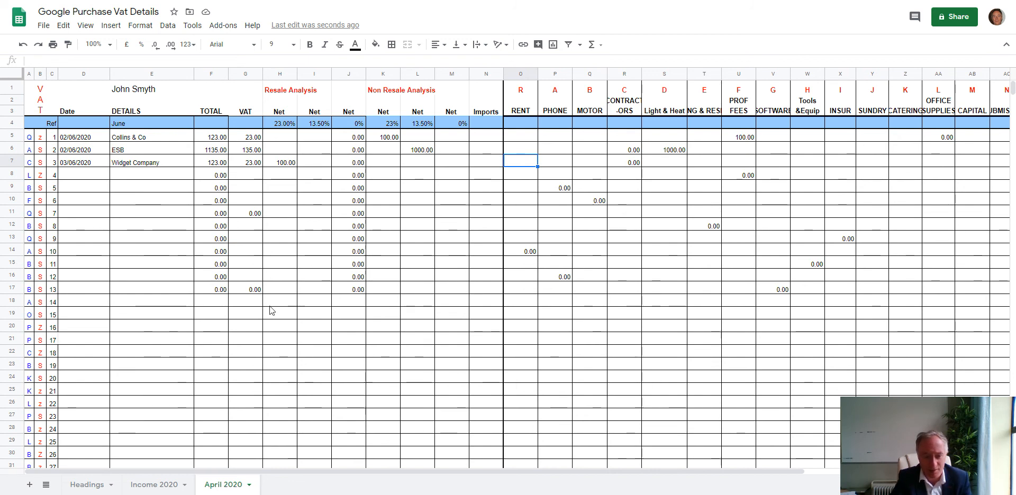
On the Headings sheet, rename the RENT analysis heading under code R to COS
left_click(85, 486)
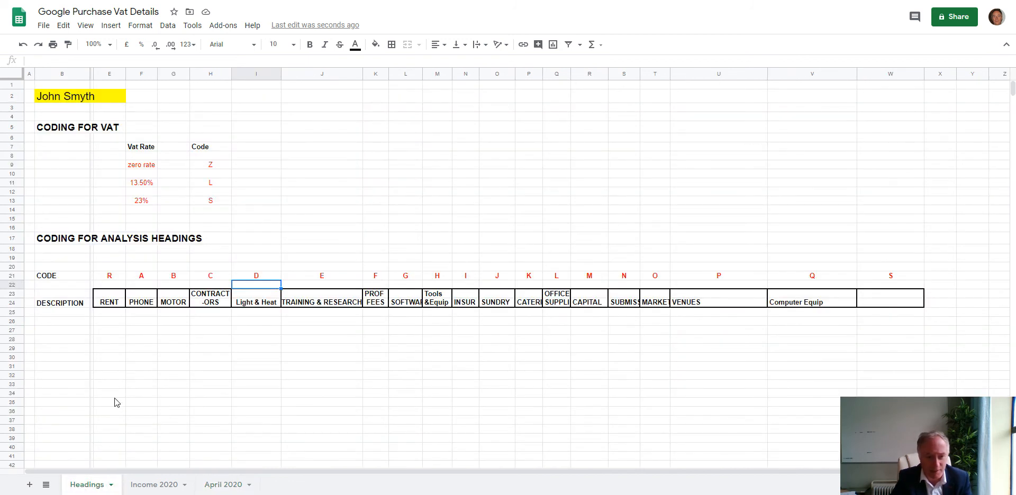
left_click(111, 303)
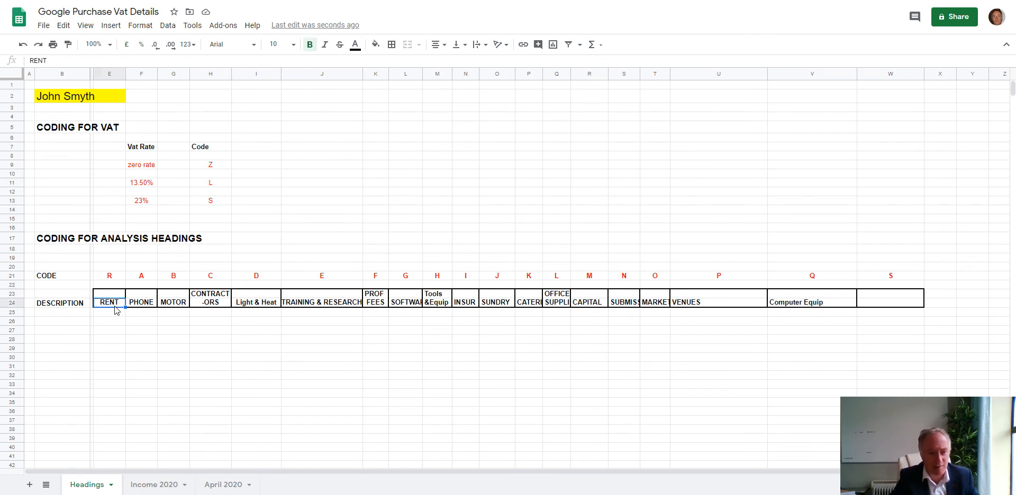
type("COS")
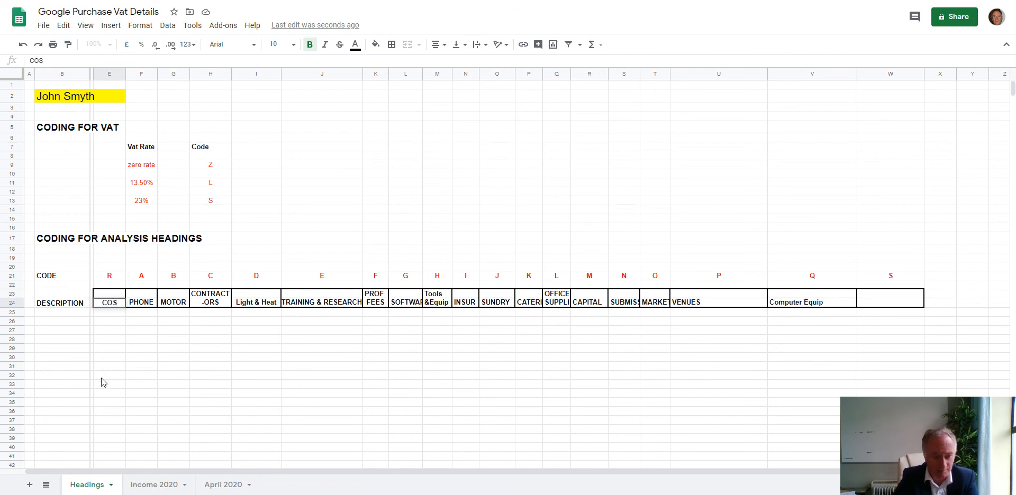
left_click(141, 392)
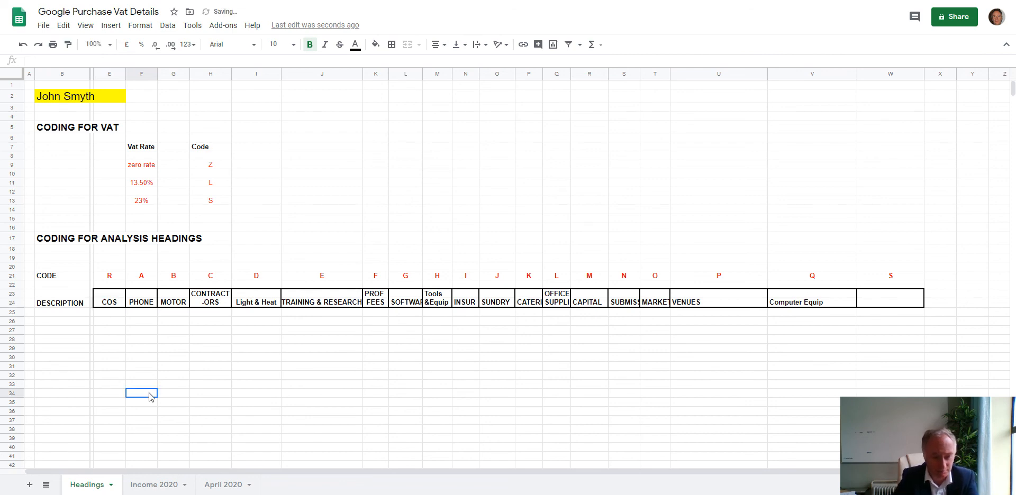
On April 2020, analyse the Widget Company purchase as 100 under COS and widen the Training & Research column
left_click(212, 485)
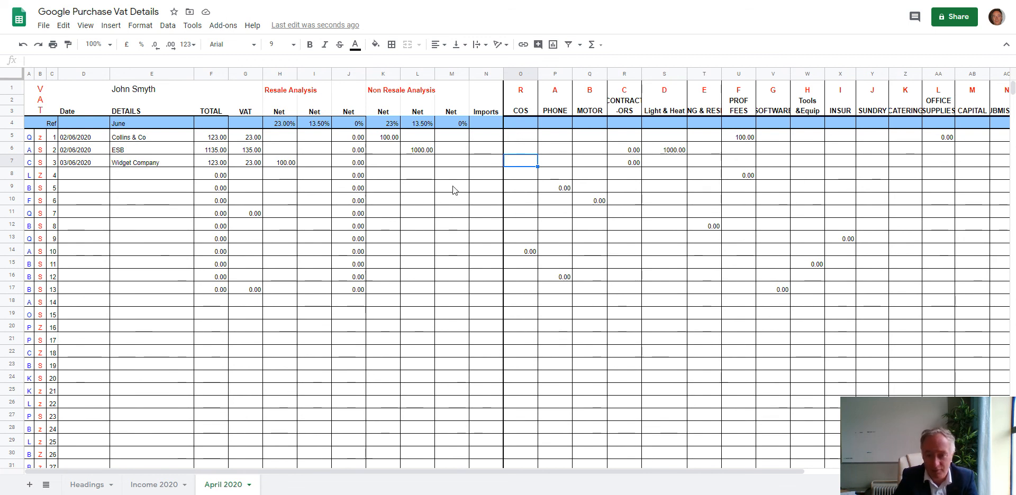
type("100")
key("Return")
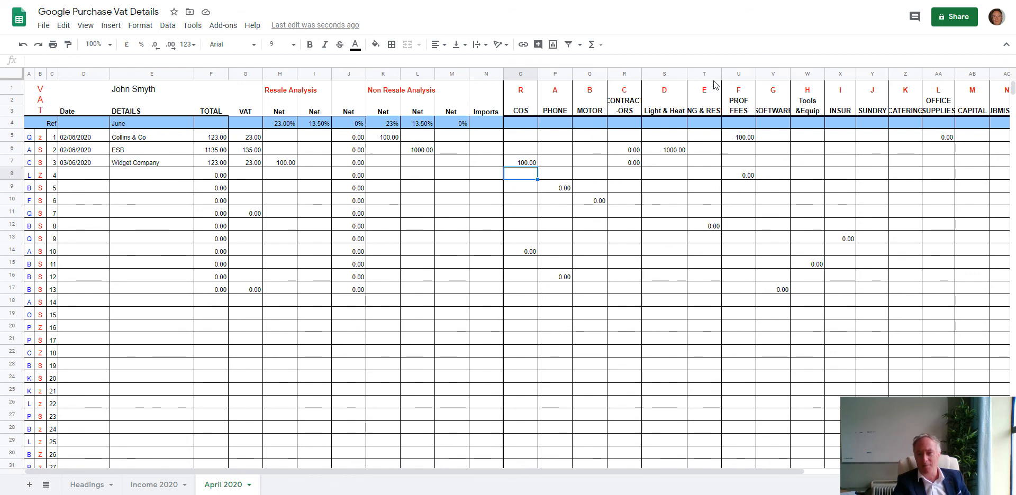
left_click_drag(722, 74, 738, 74)
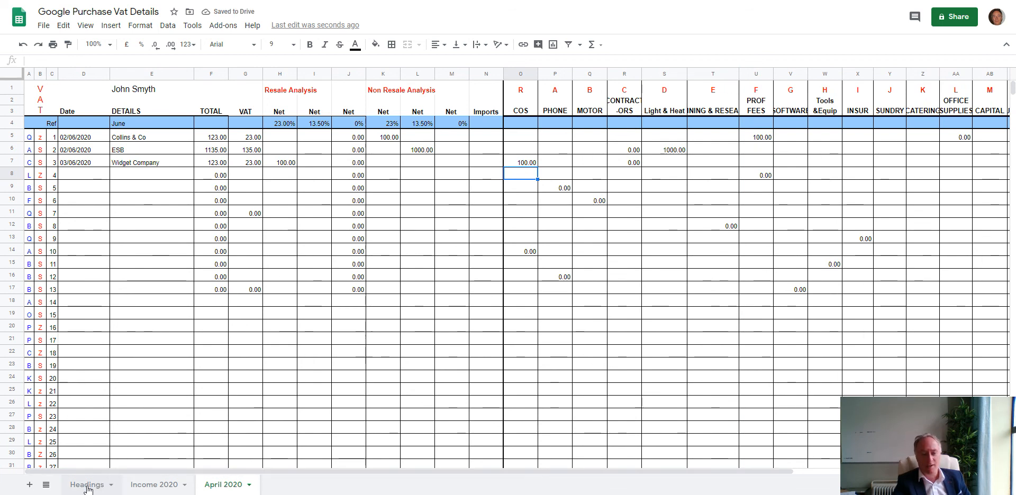
Review the Headings and Income 2020 sheets and return to the April 2020 purchases sheet
left_click(92, 486)
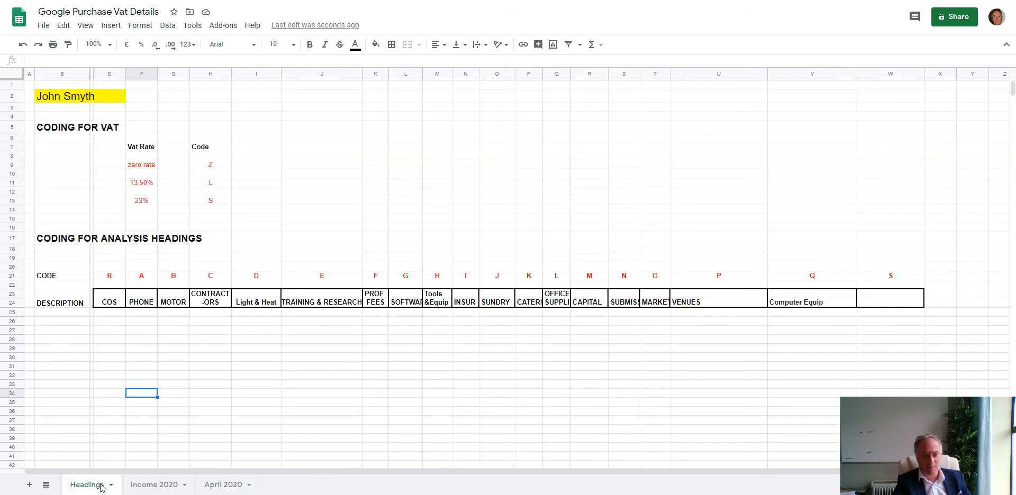
left_click(139, 485)
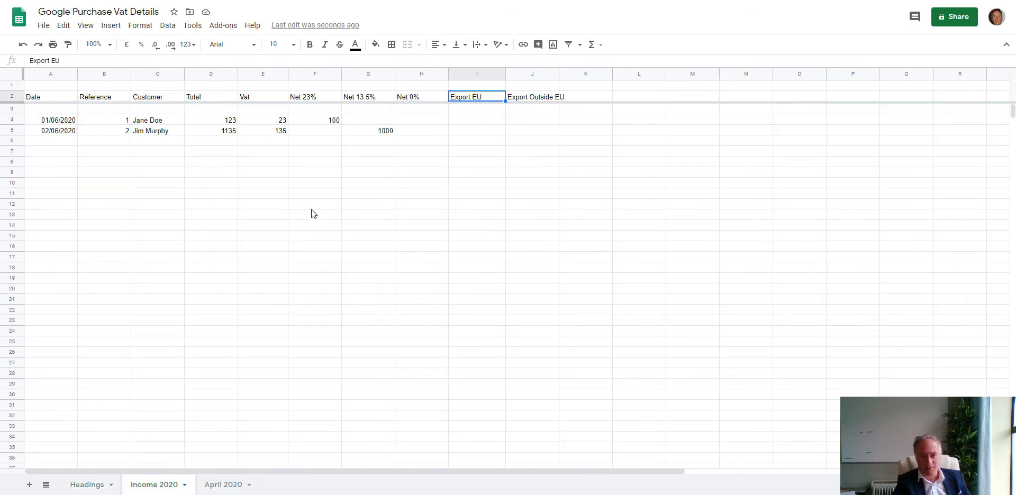
left_click(214, 485)
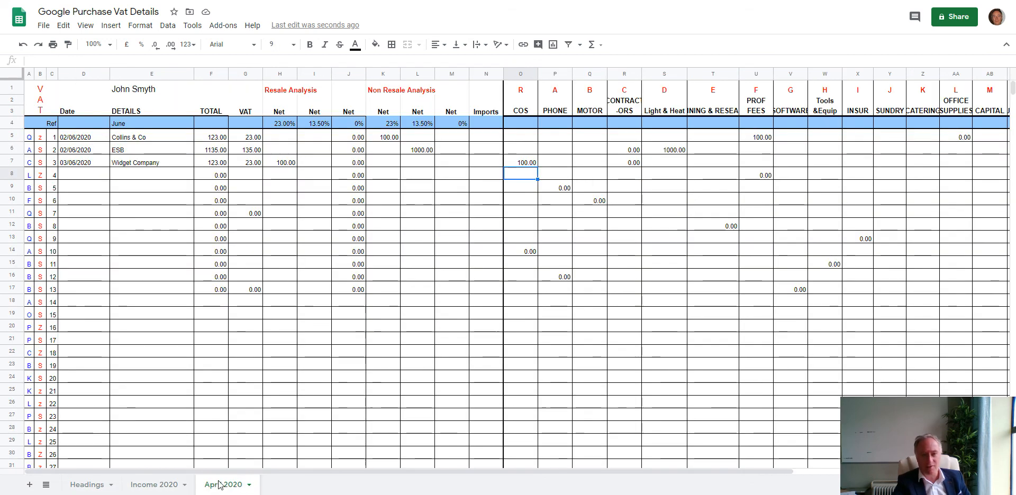